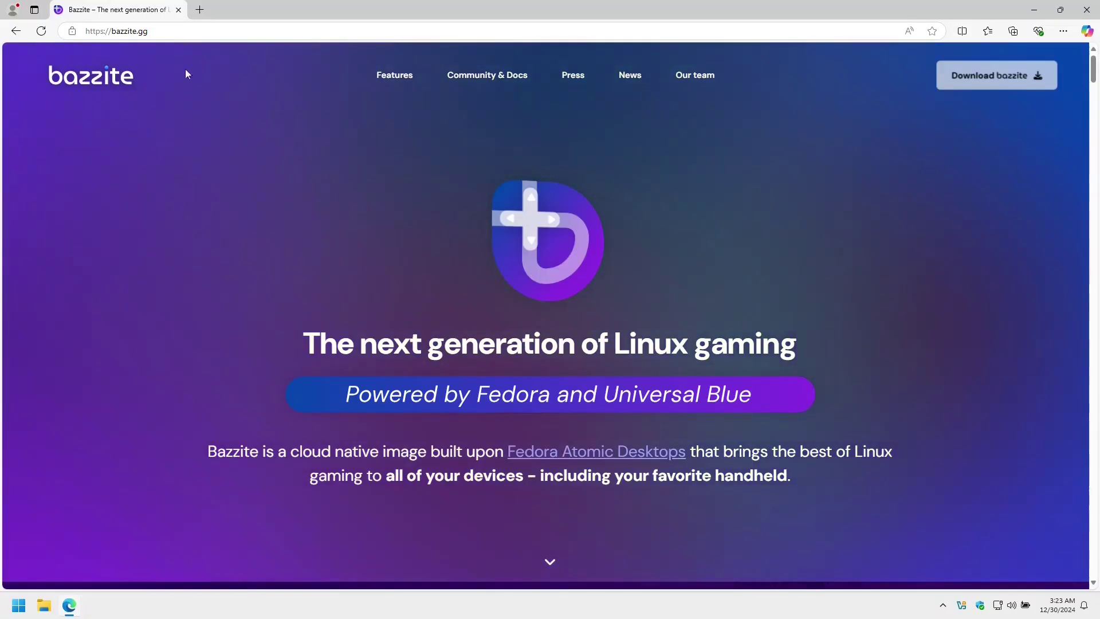
Step: Jump to the Bazzite download form and set the hardware type to Desktop
click(986, 81)
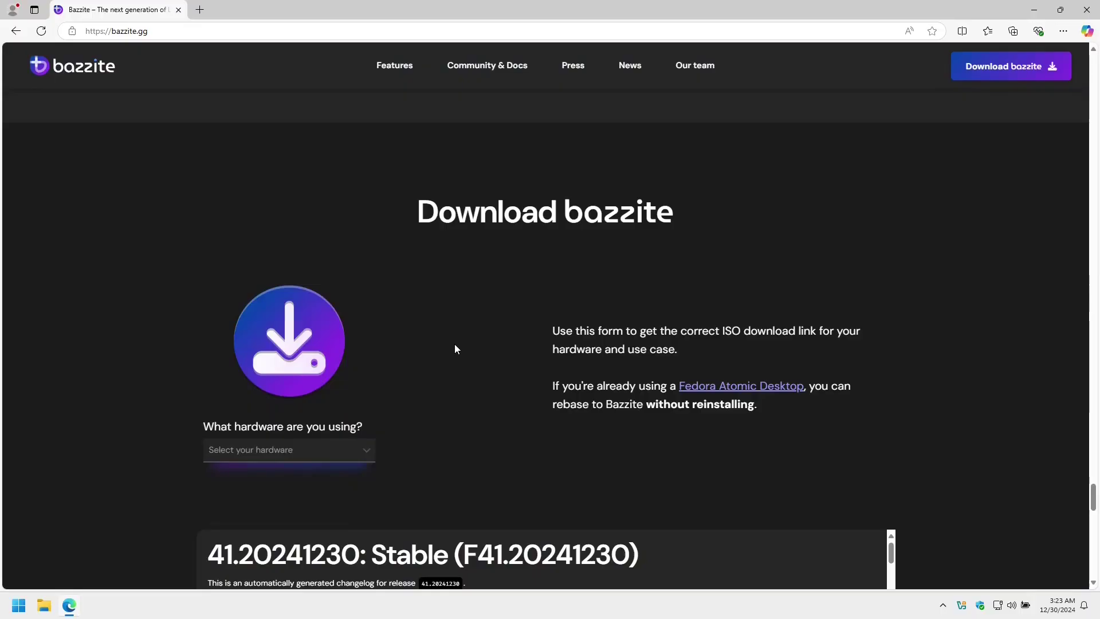
scroll(454, 348, down, 3)
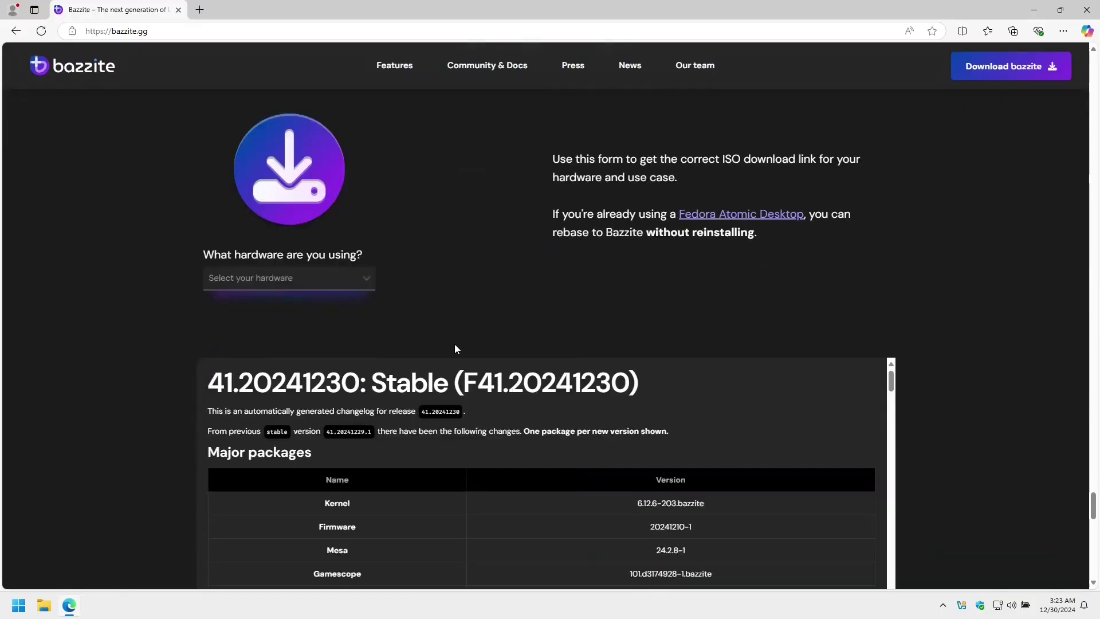
click(337, 281)
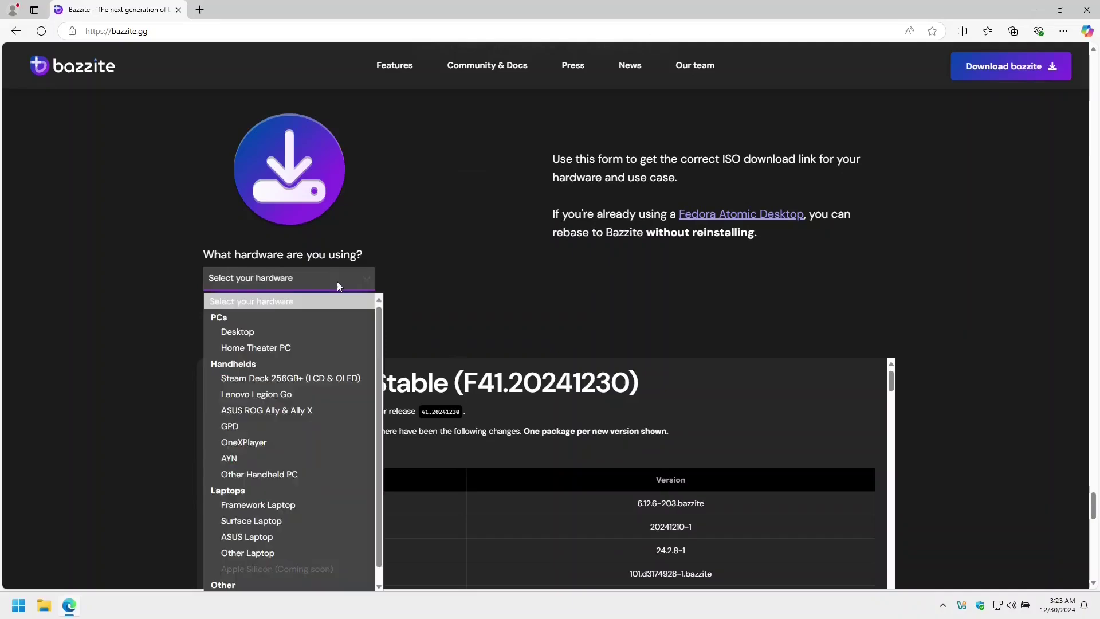
click(268, 334)
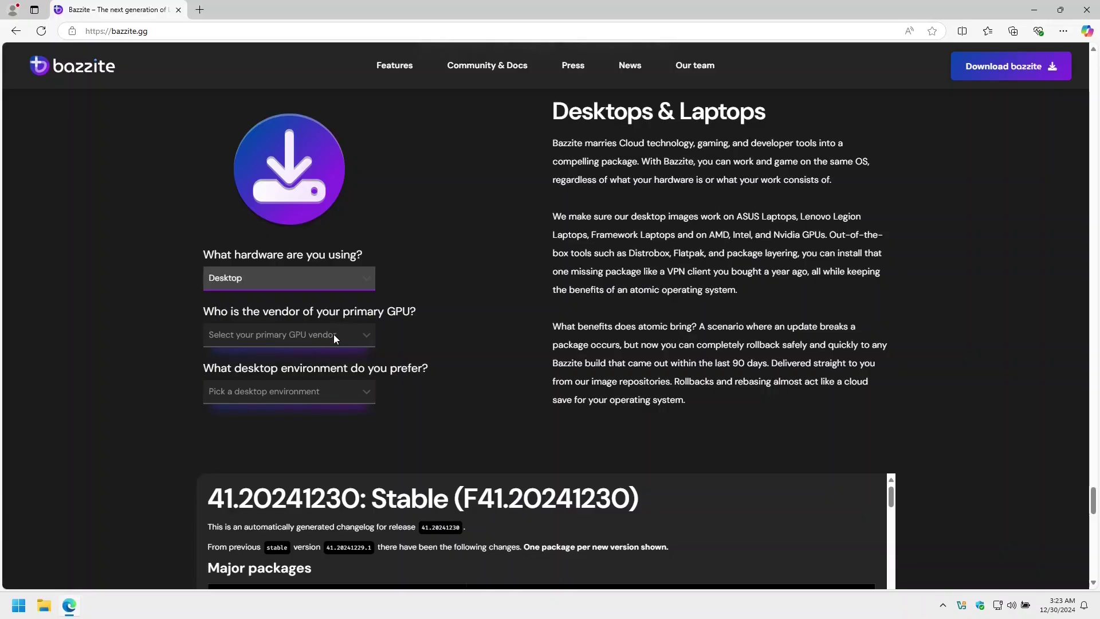
click(334, 335)
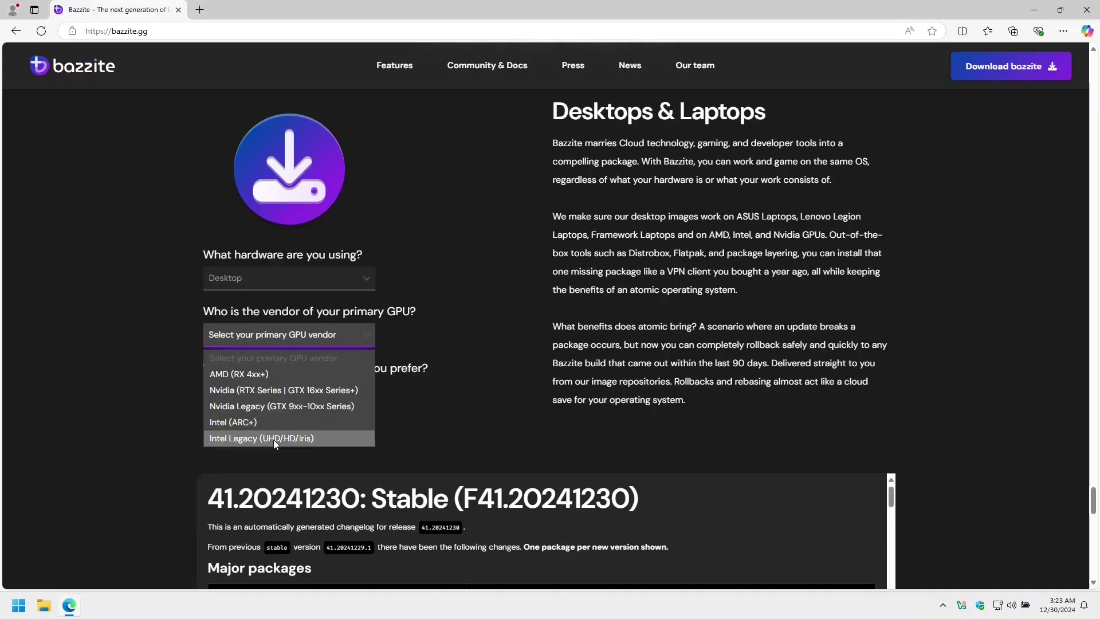
Step: Pick AMD (RX 4xx+) as the GPU vendor and GNOME as the desktop environment
click(262, 378)
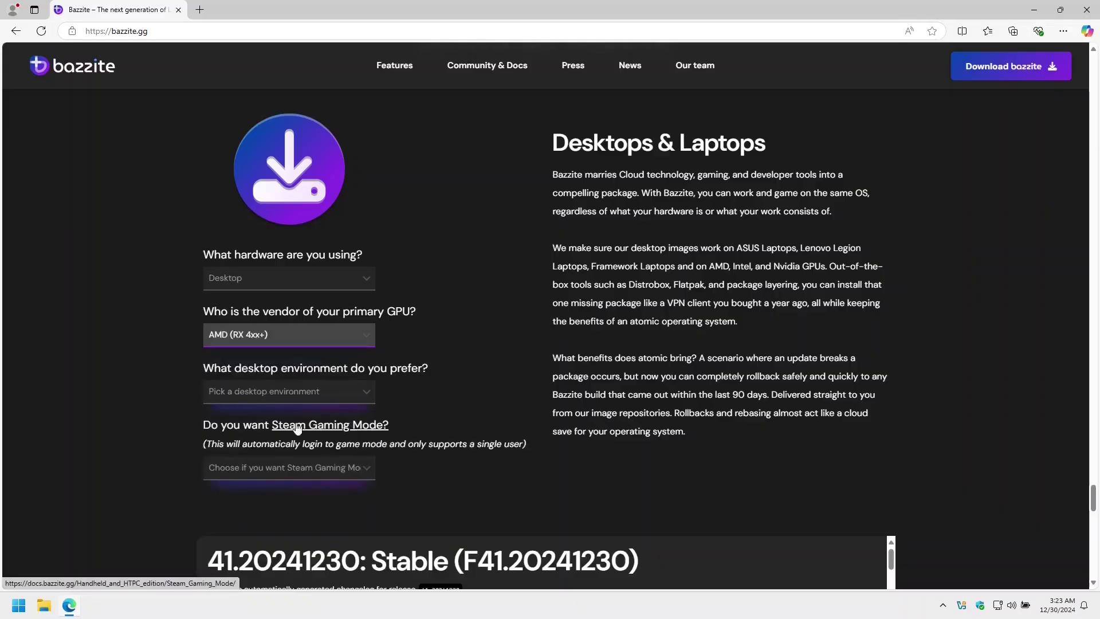
click(263, 396)
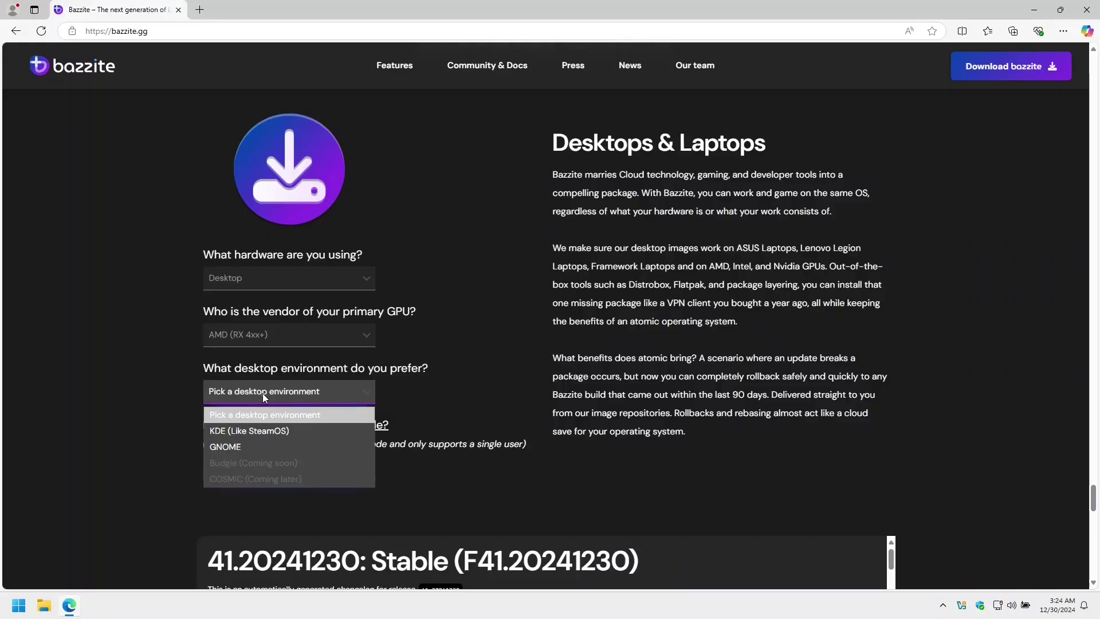
click(264, 453)
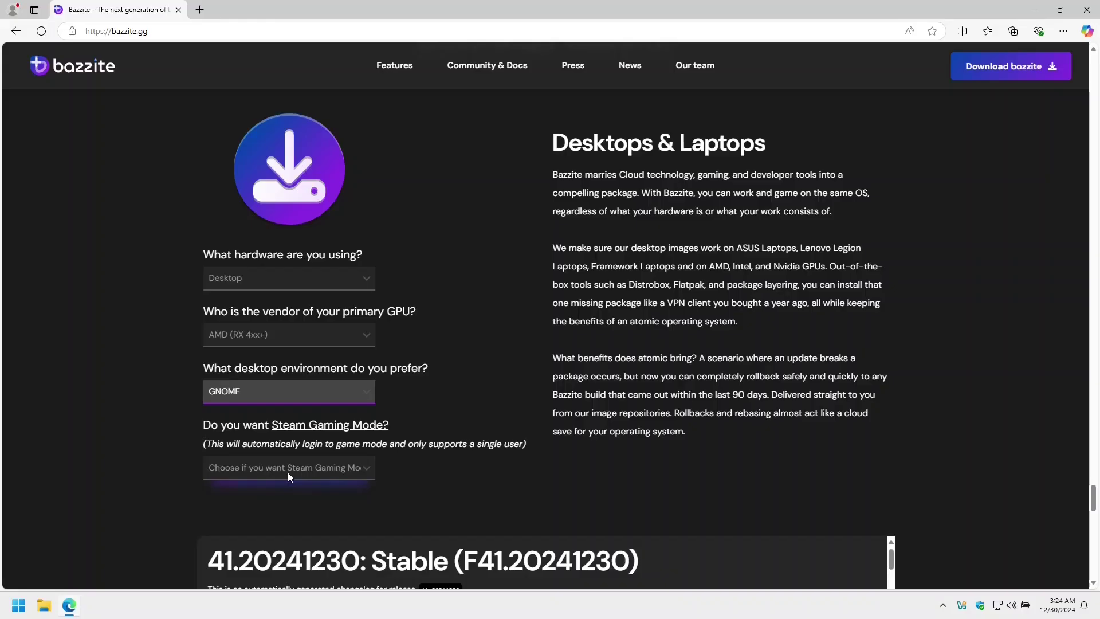
click(288, 474)
Step: Answer No to Steam Gaming Mode, then download bazzite-gnome-stable.iso and its SHA256 checksum file
click(272, 519)
click(275, 187)
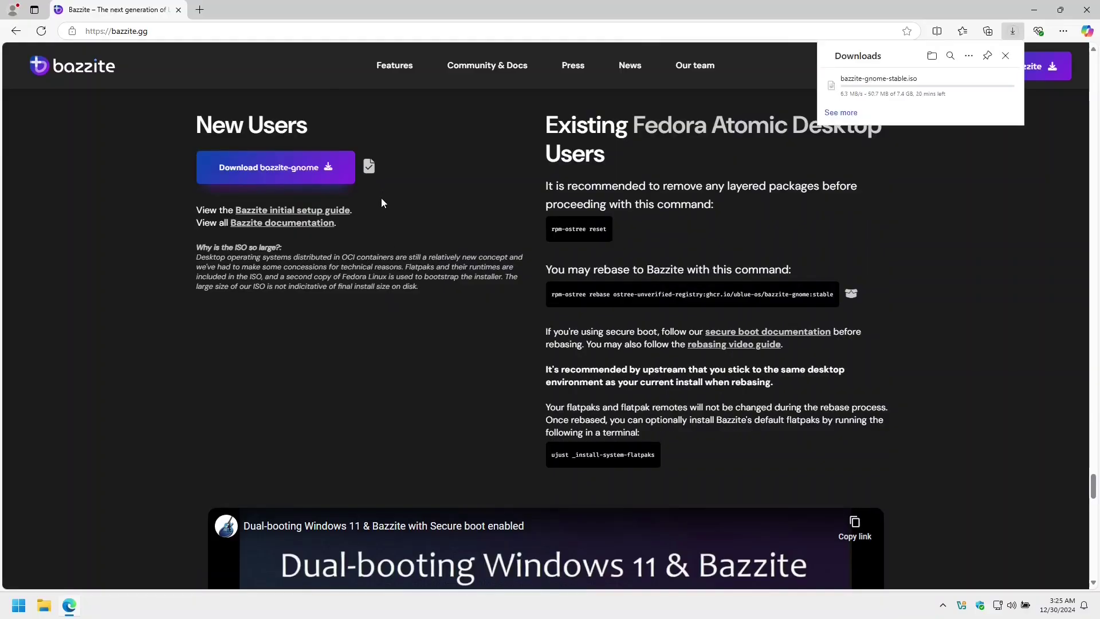
click(367, 170)
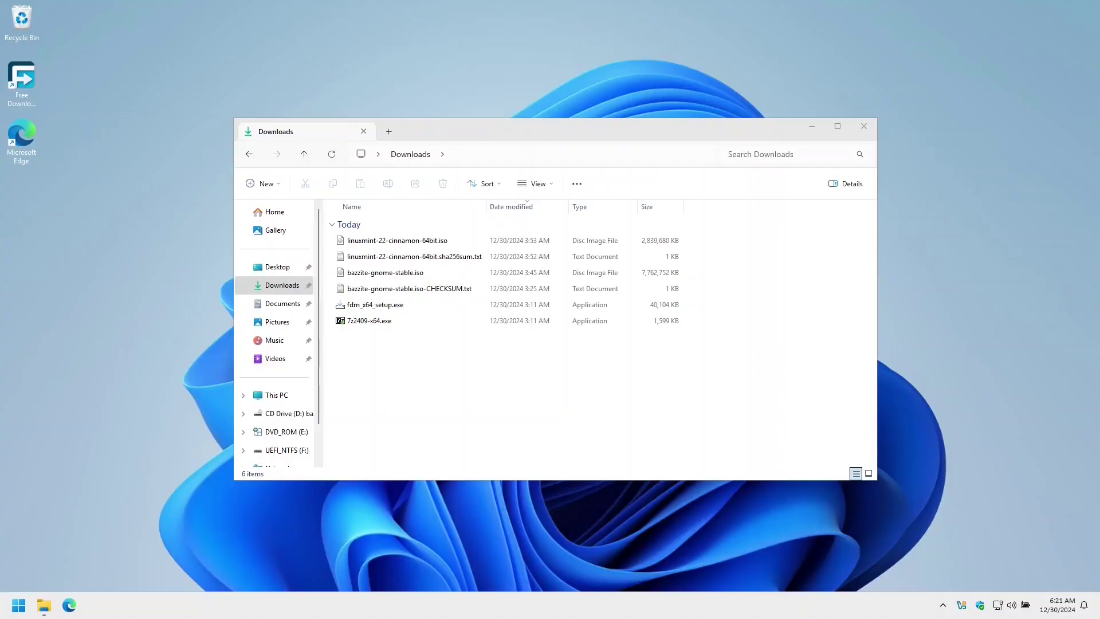
Step: Download Ventoy 1.0.99 for Windows from its SourceForge page in Edge
click(69, 605)
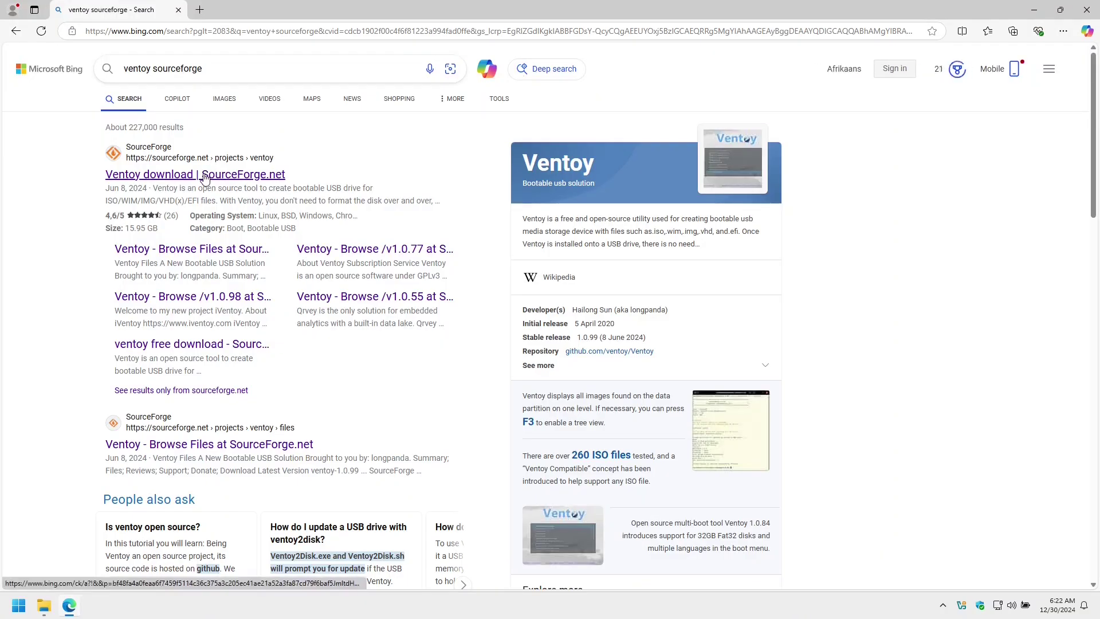
click(204, 178)
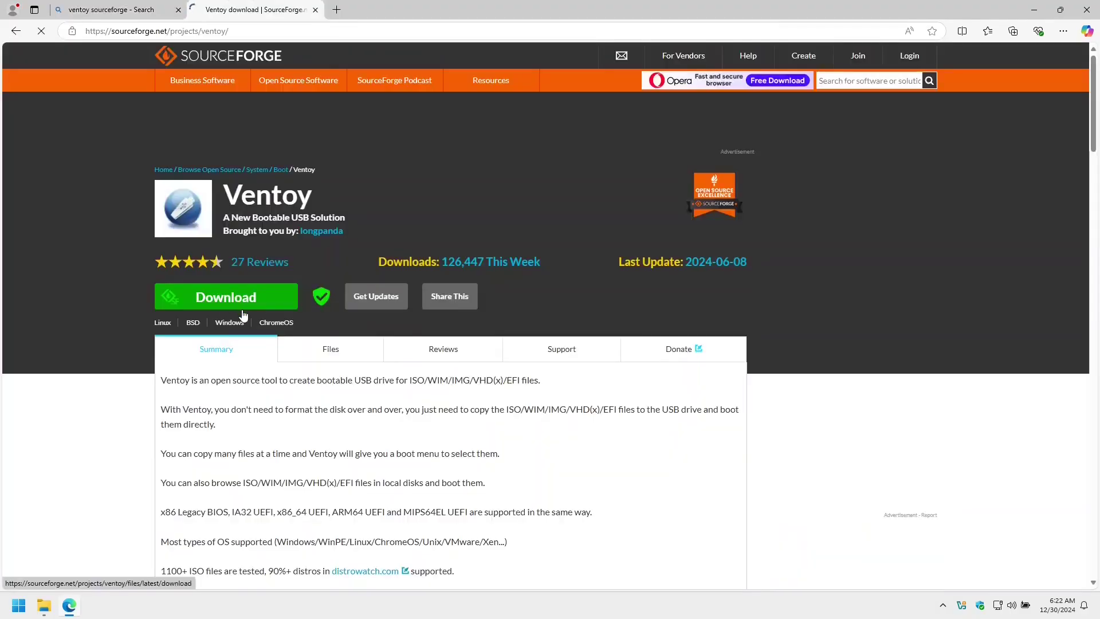
click(242, 310)
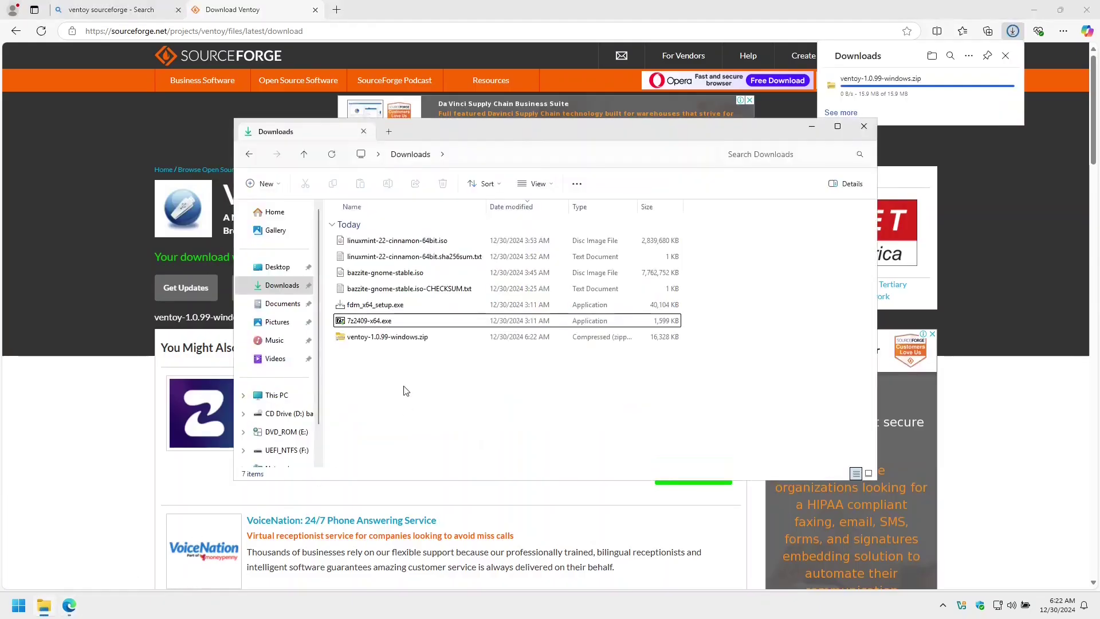
Step: Extract ventoy-1.0.99-windows.zip to the suggested folder and launch Ventoy2Disk.exe
click(351, 340)
right_click(351, 341)
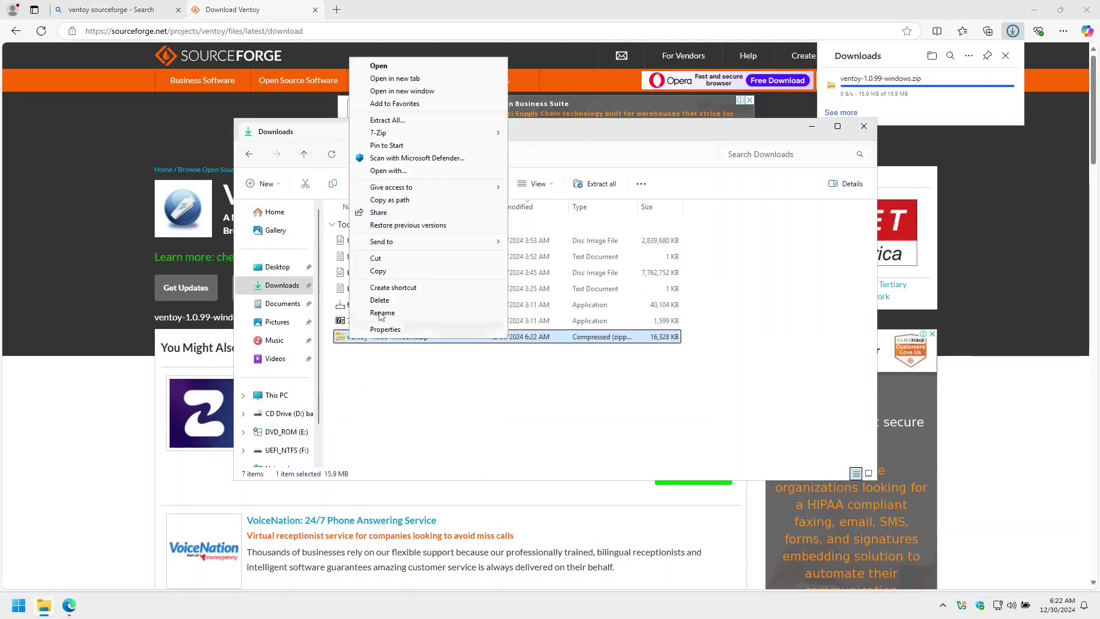
click(415, 134)
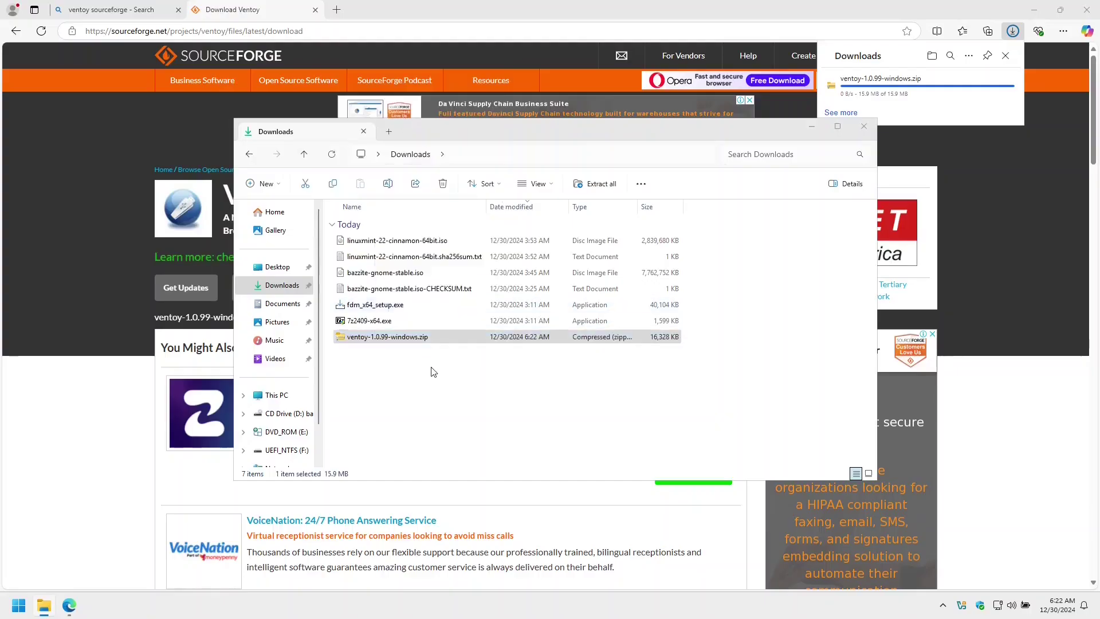
click(644, 413)
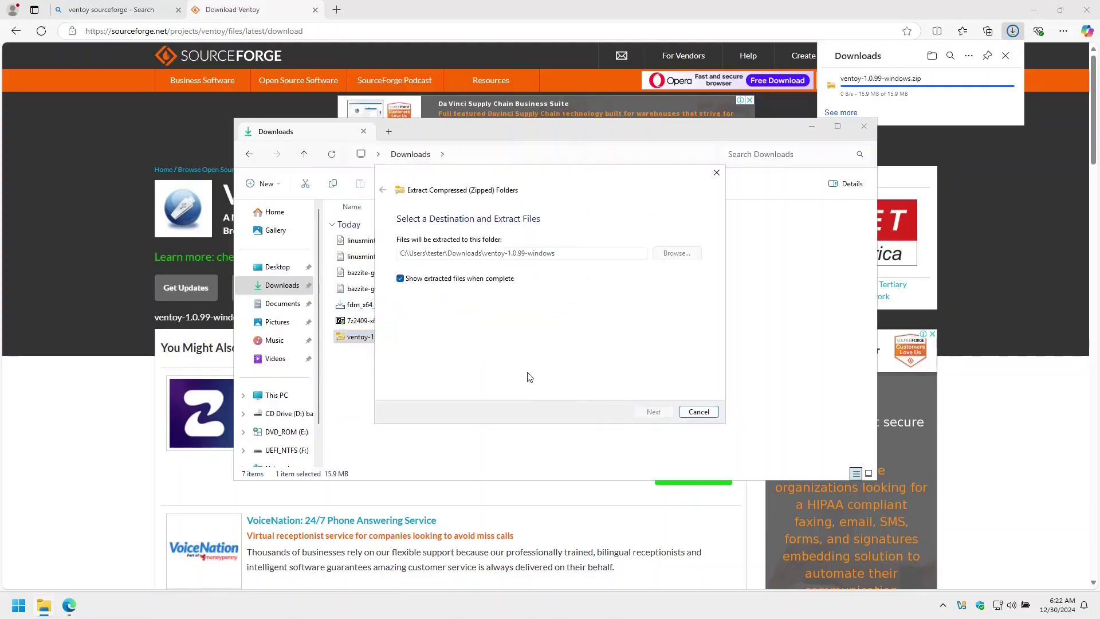
double_click(361, 241)
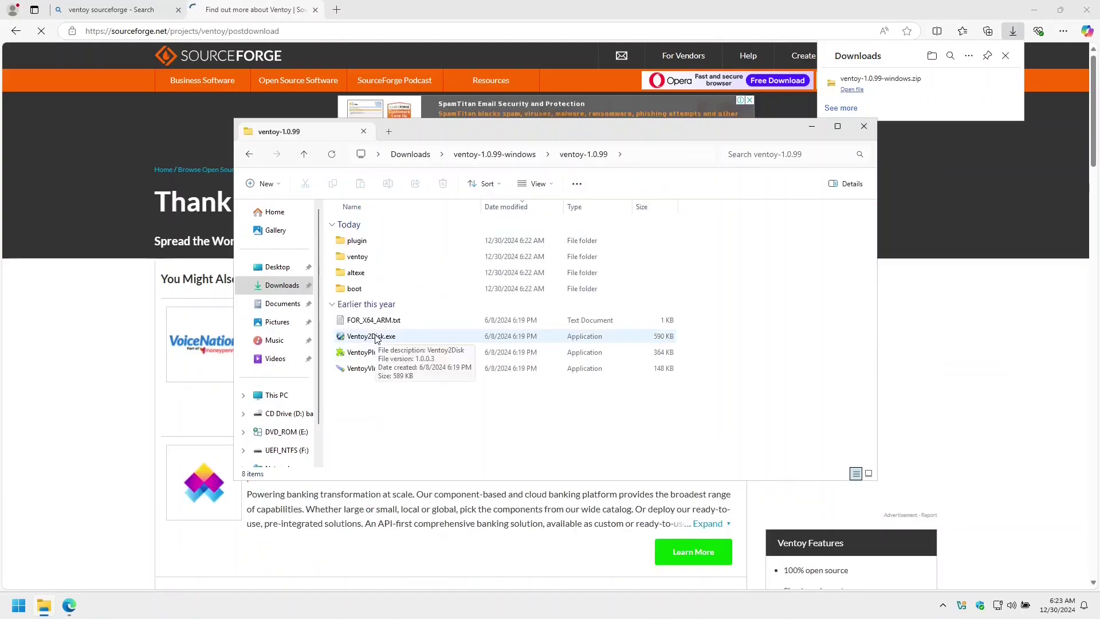
double_click(377, 338)
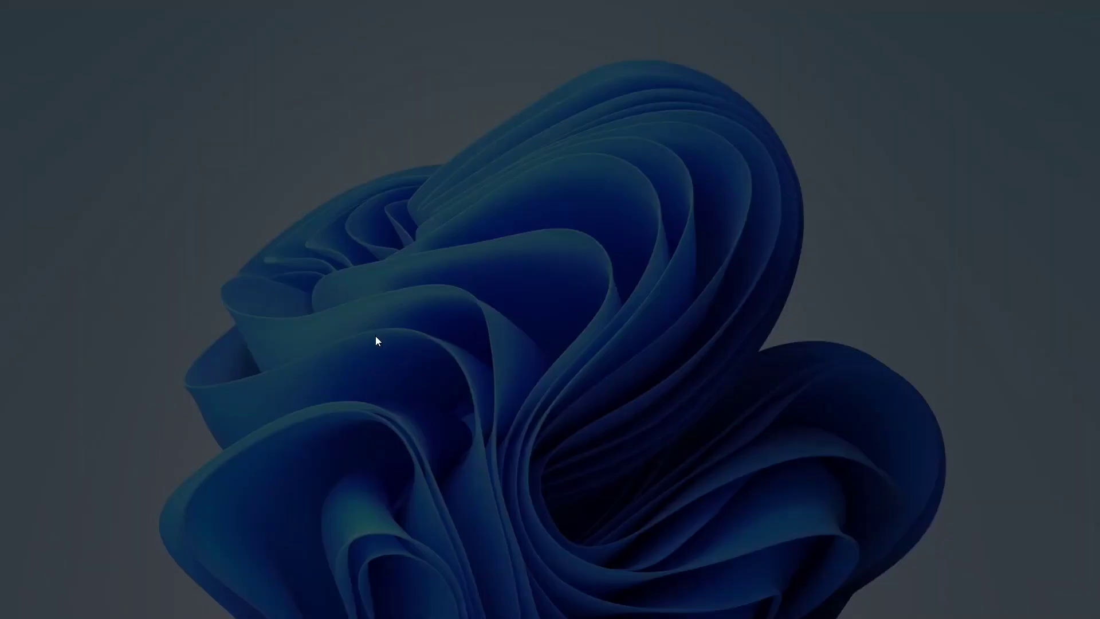
Step: Allow Ventoy2Disk to run as administrator and set the partition style to GPT
click(484, 403)
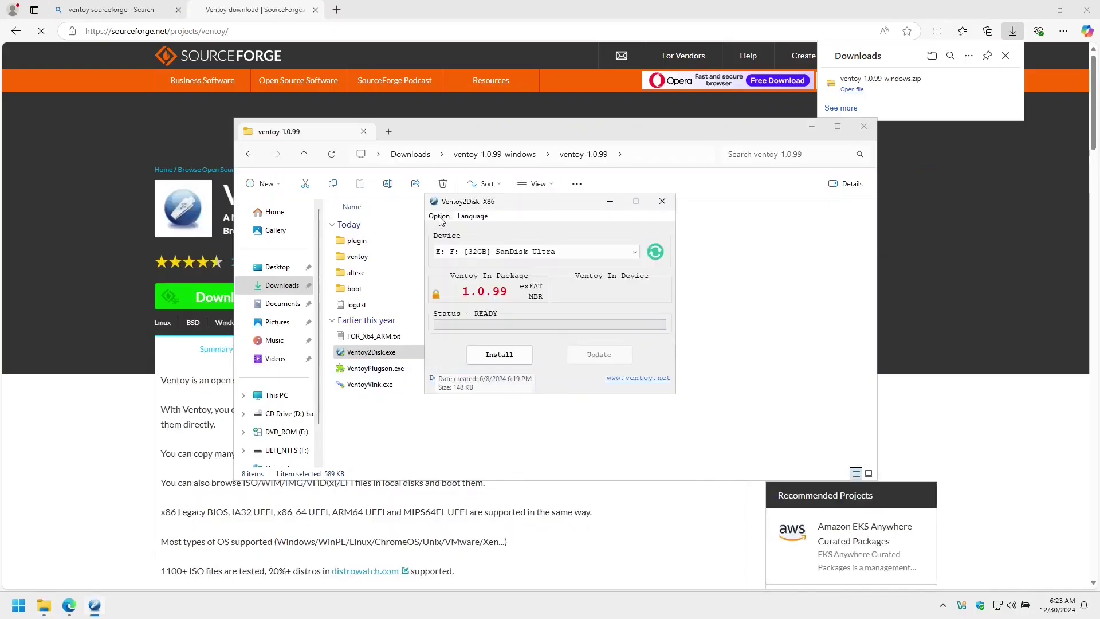
click(439, 216)
mouse_move(504, 242)
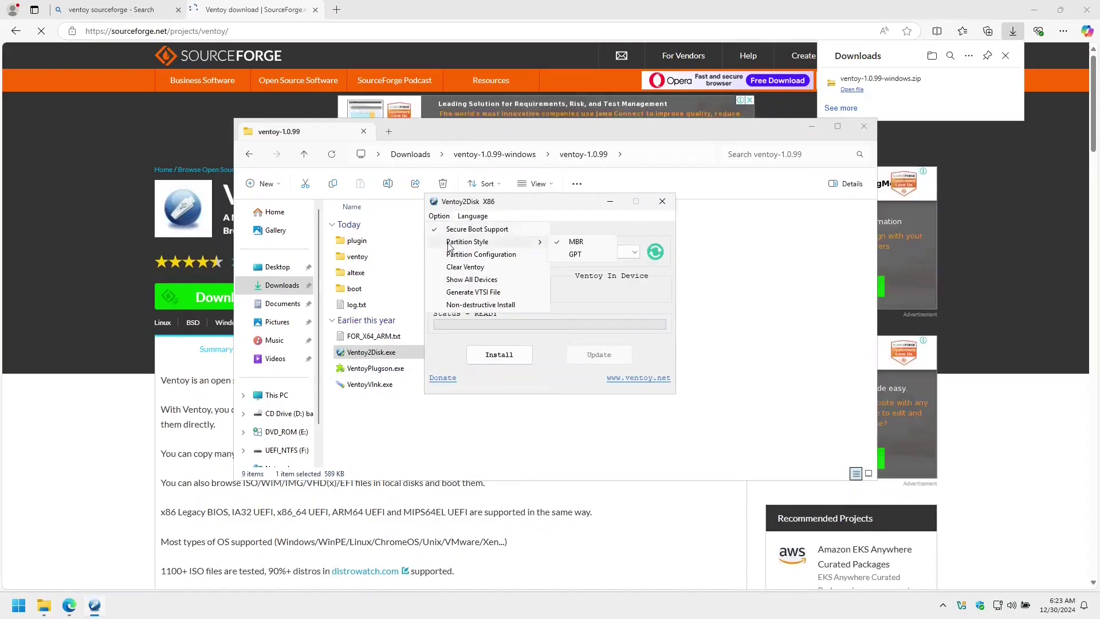
click(575, 255)
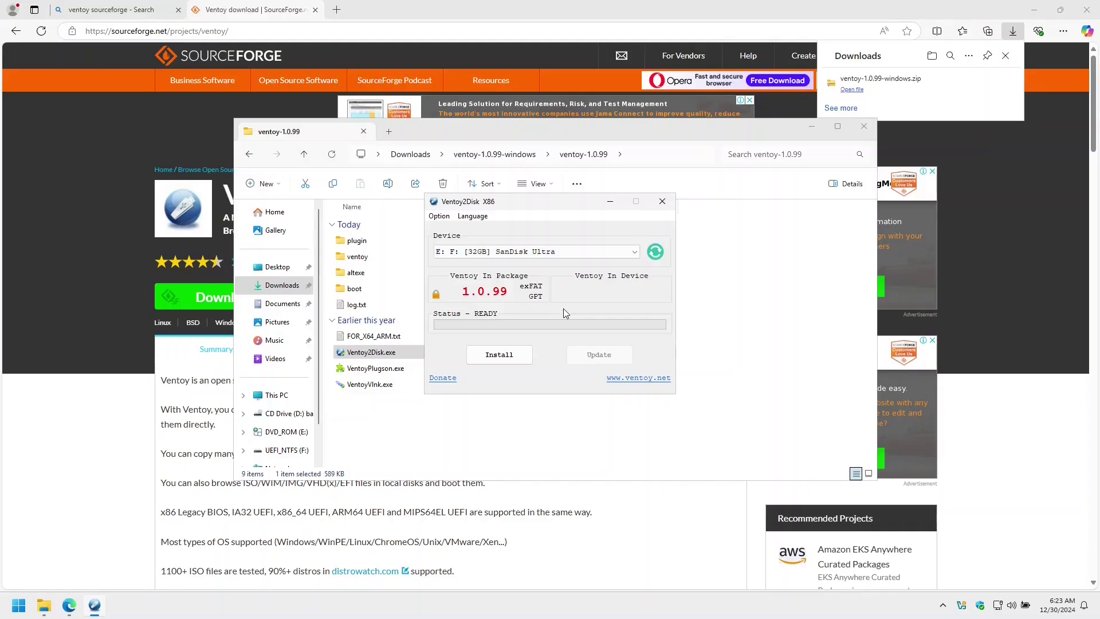
Step: Install Ventoy onto the 32GB SanDisk Ultra drive, confirming the format twice
click(514, 355)
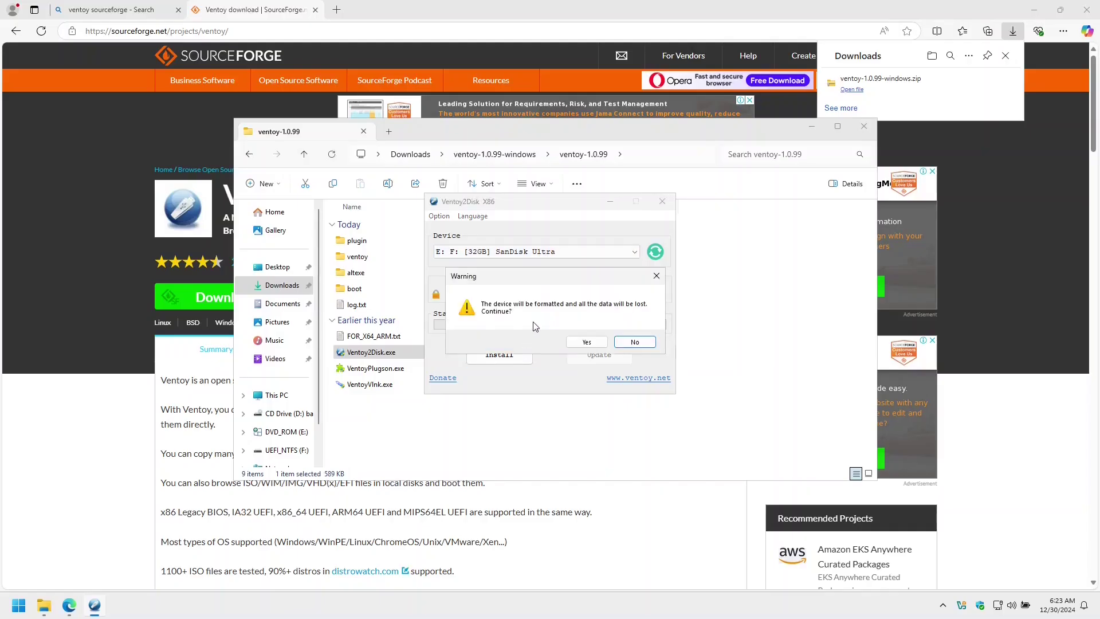
click(579, 346)
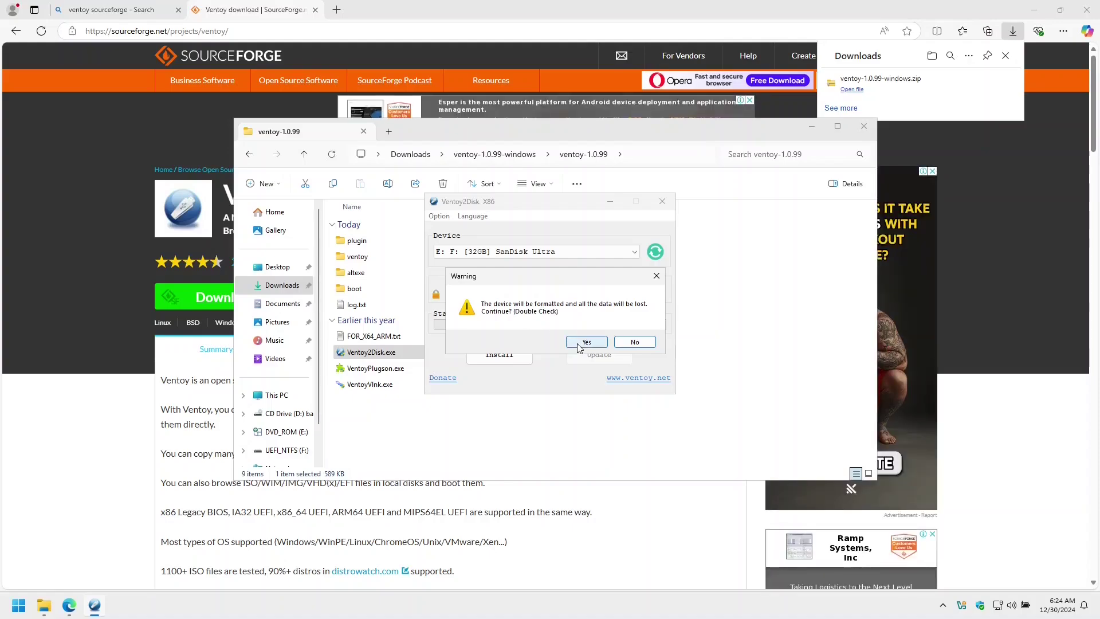
click(579, 346)
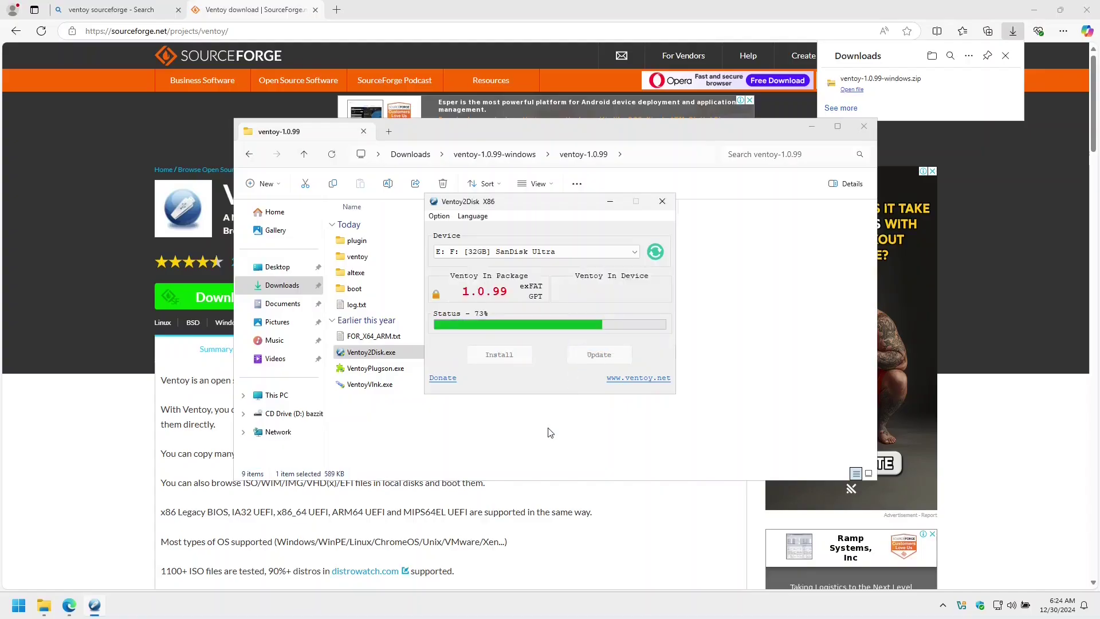
key(Return)
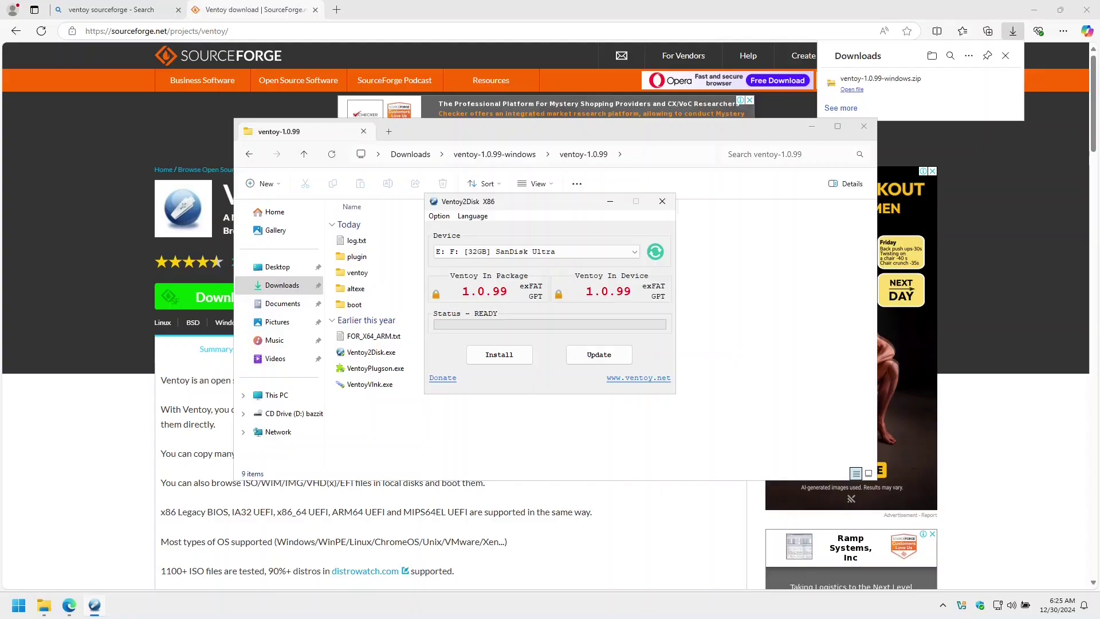
Step: Copy the Bazzite and Linux Mint ISOs and both checksum files from Downloads onto the Ventoy drive
click(282, 285)
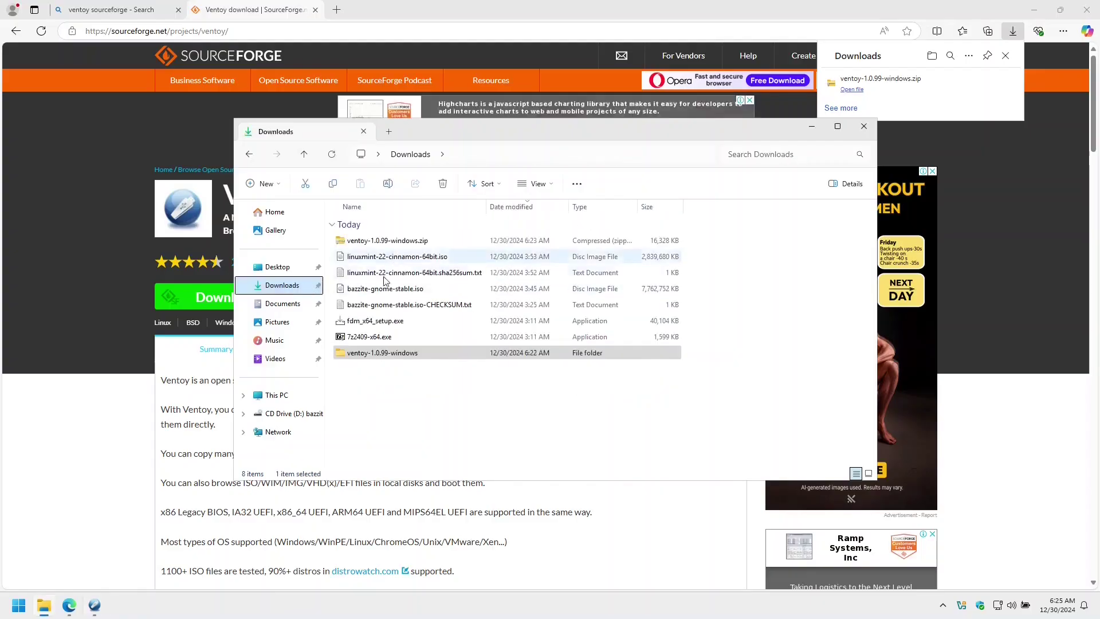
click(383, 289)
key(shift+Down)
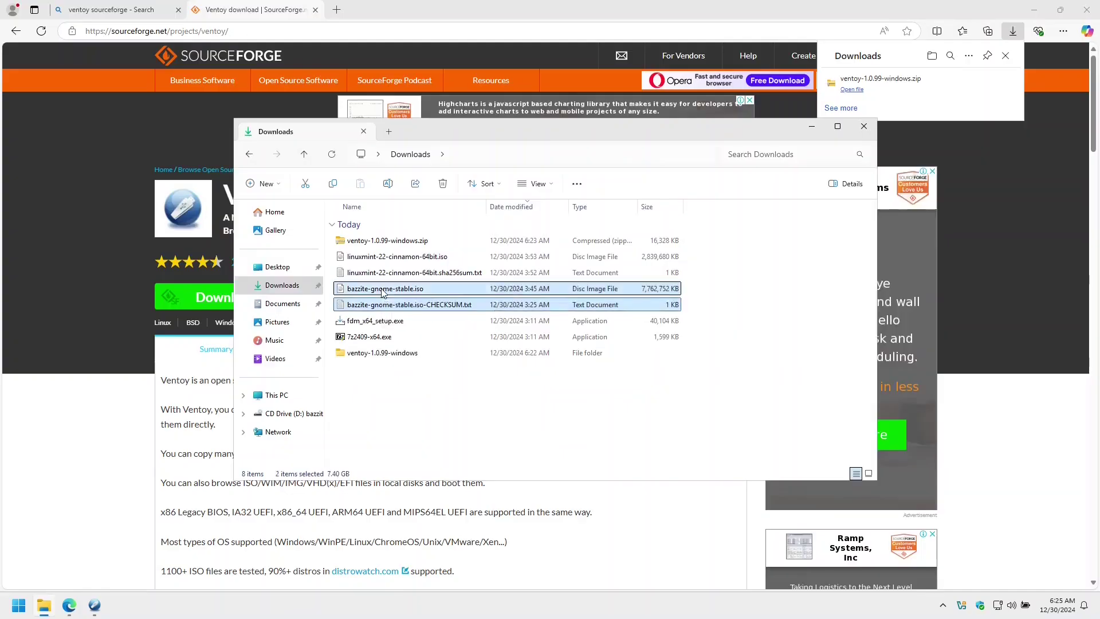
ctrl+click(384, 276)
ctrl+click(370, 257)
click(293, 394)
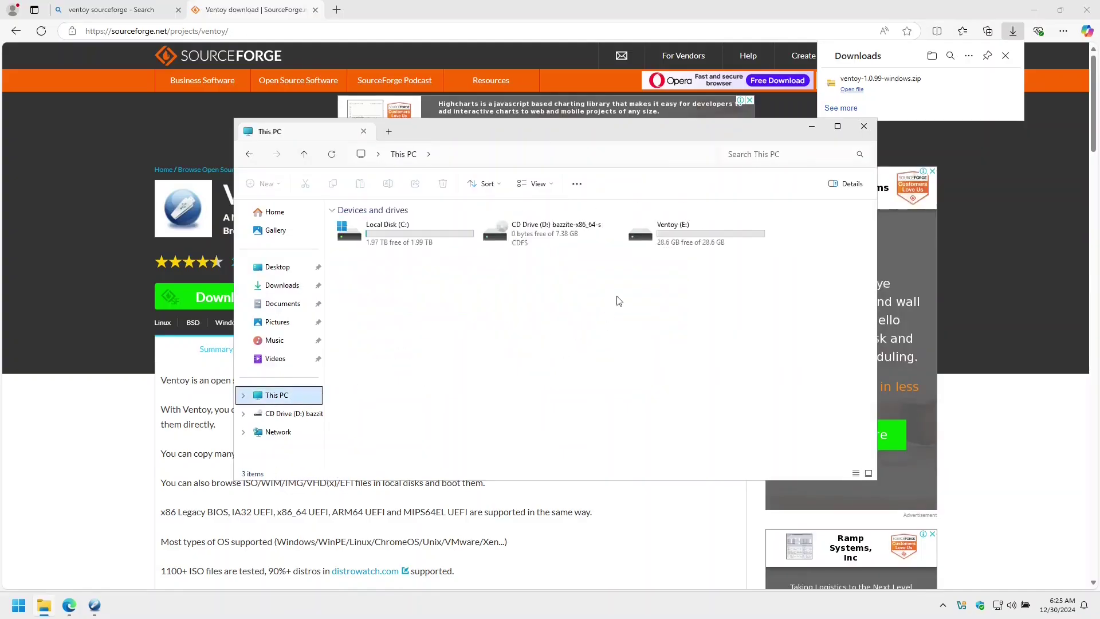
double_click(634, 304)
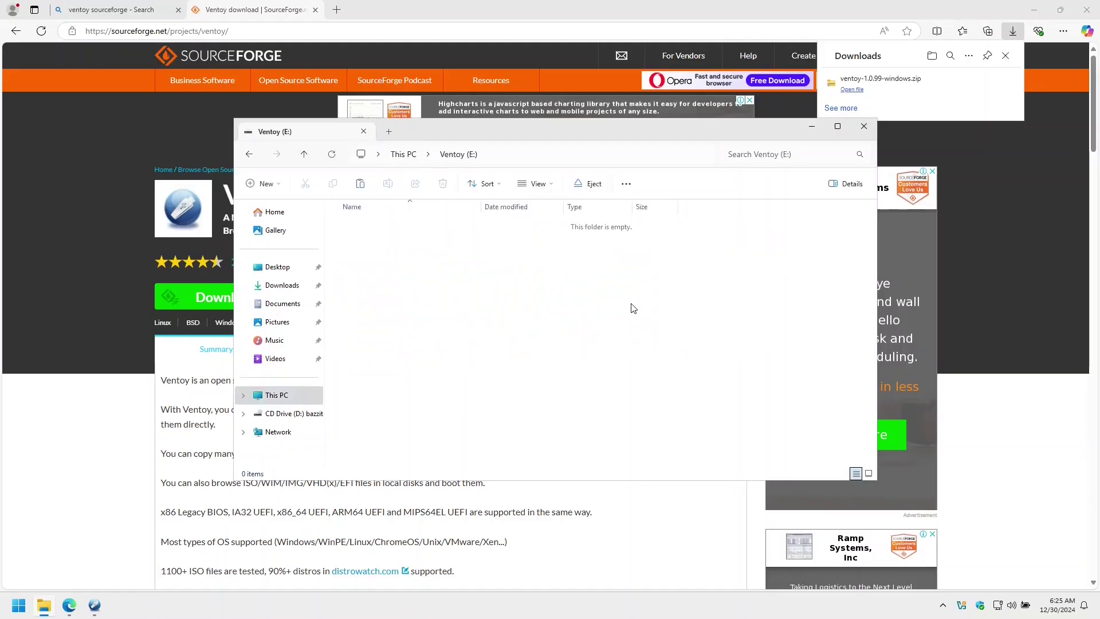
key(ctrl+v)
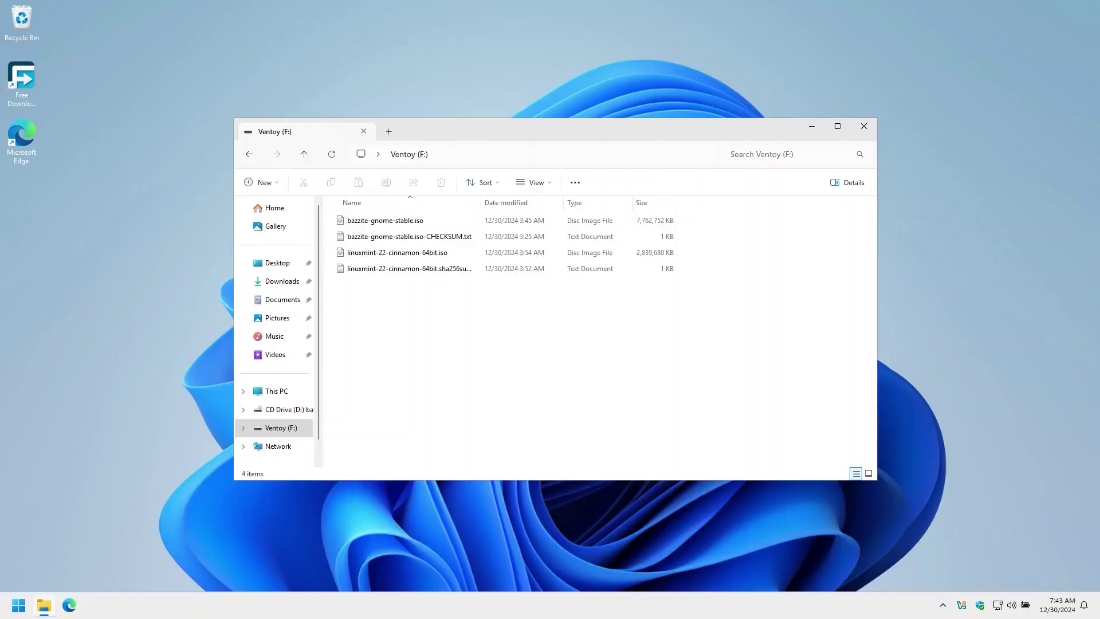
Step: Compute the SHA-256 hash of bazzite-gnome-stable.iso with 7-Zip
right_click(390, 225)
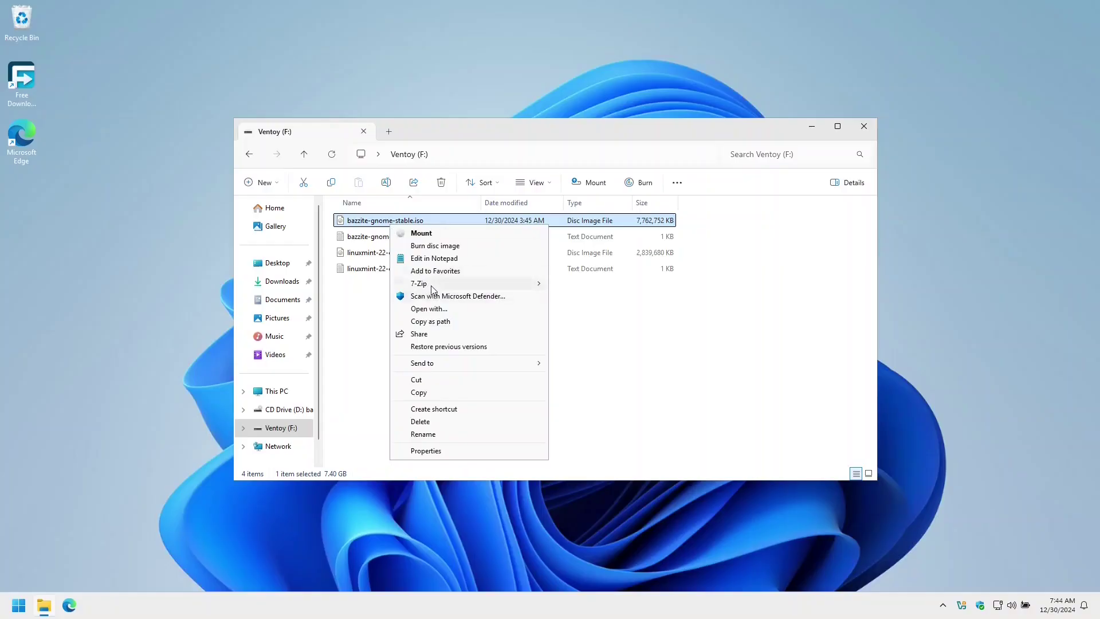
mouse_move(434, 288)
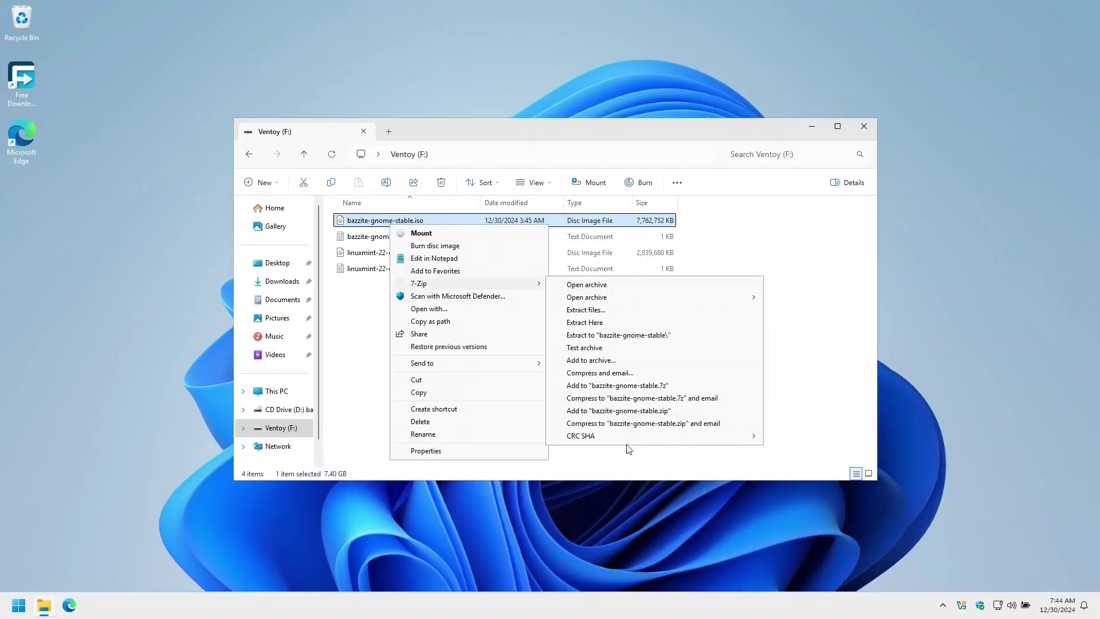
mouse_move(623, 440)
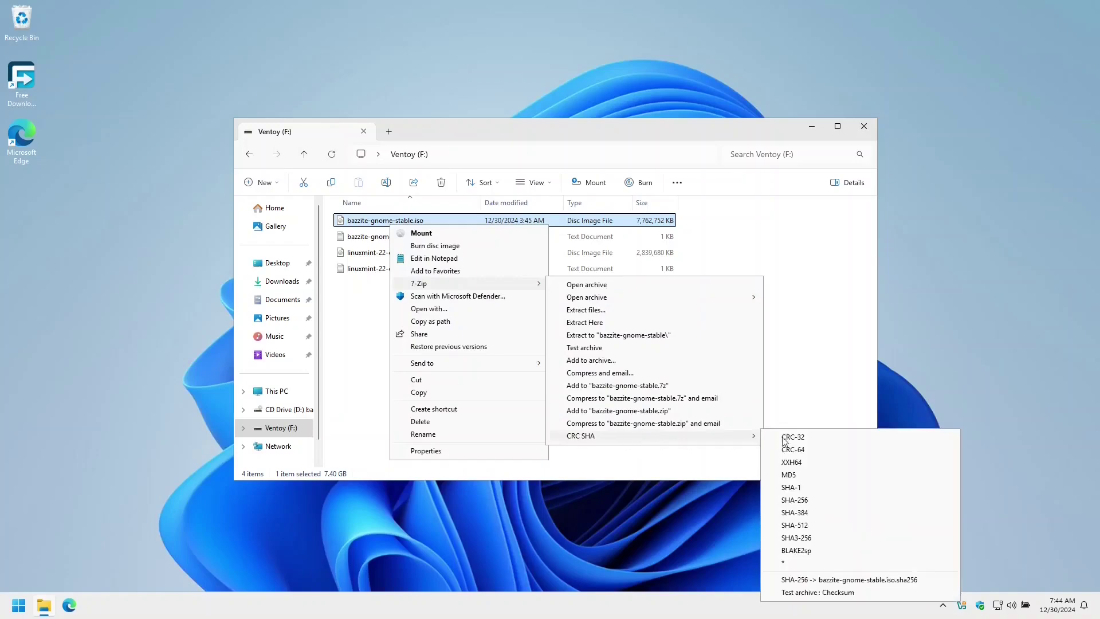
click(821, 501)
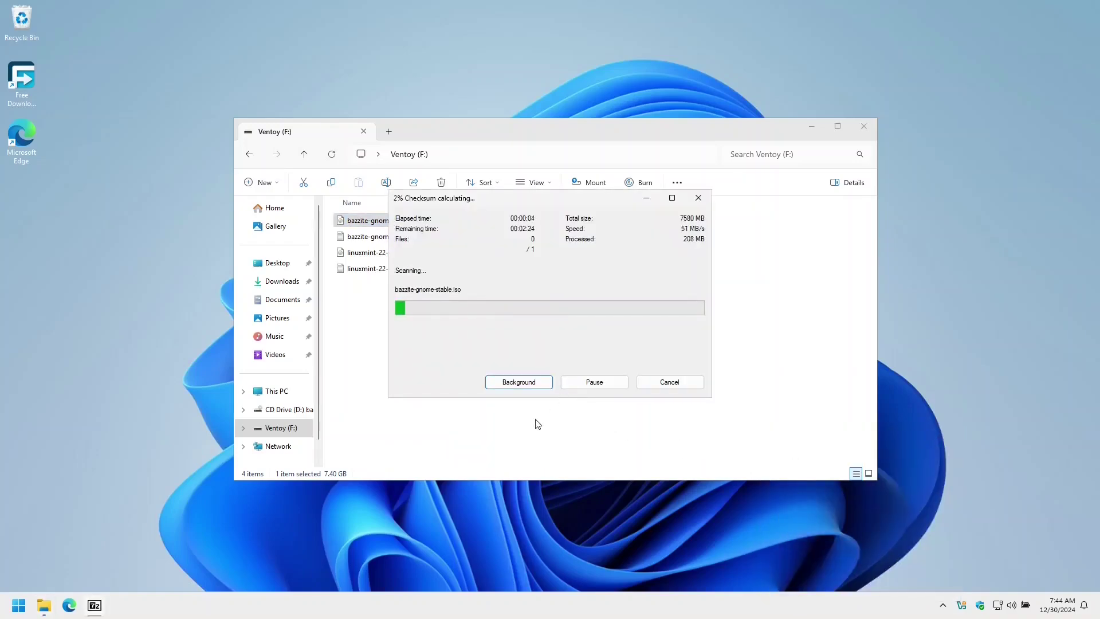
drag(476, 197, 505, 319)
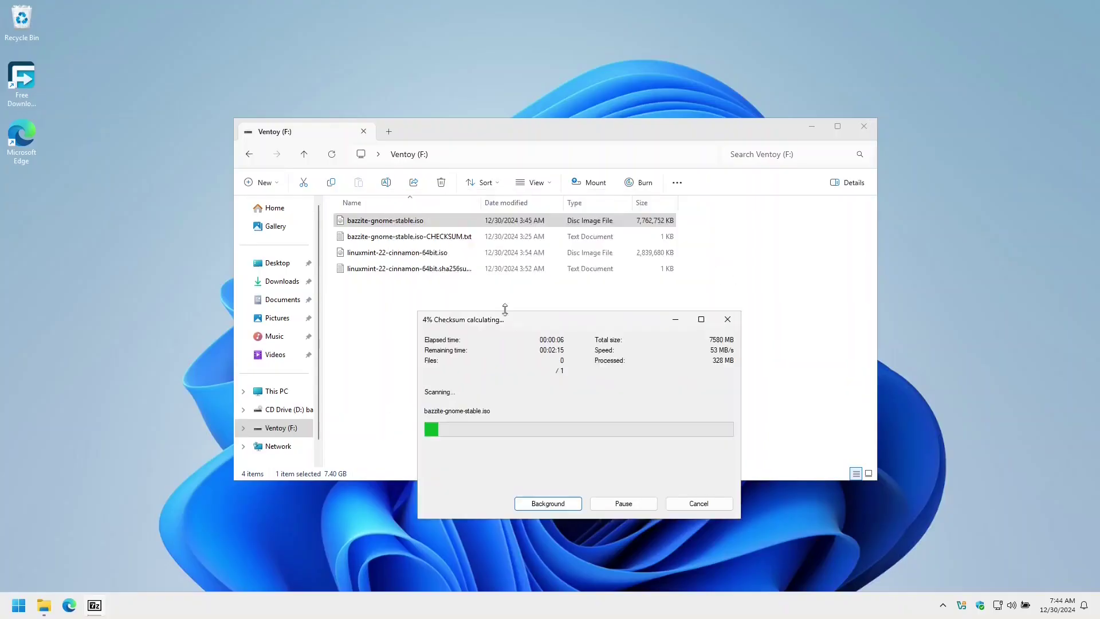
Step: Open the CHECKSUM file in Notepad and line it up against the computed hash
right_click(410, 239)
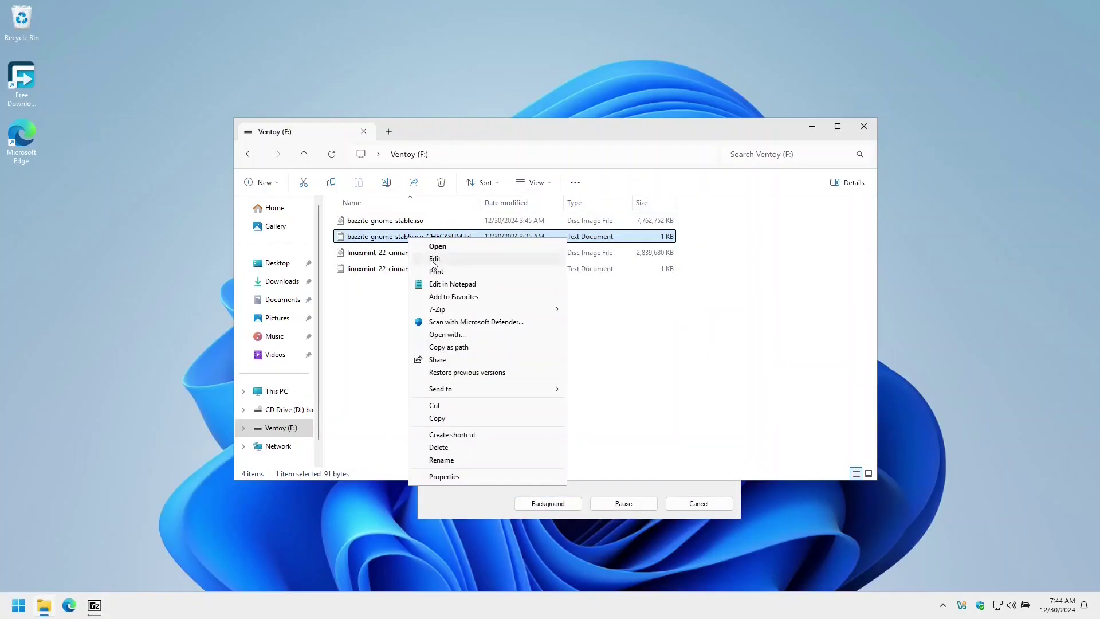
click(452, 284)
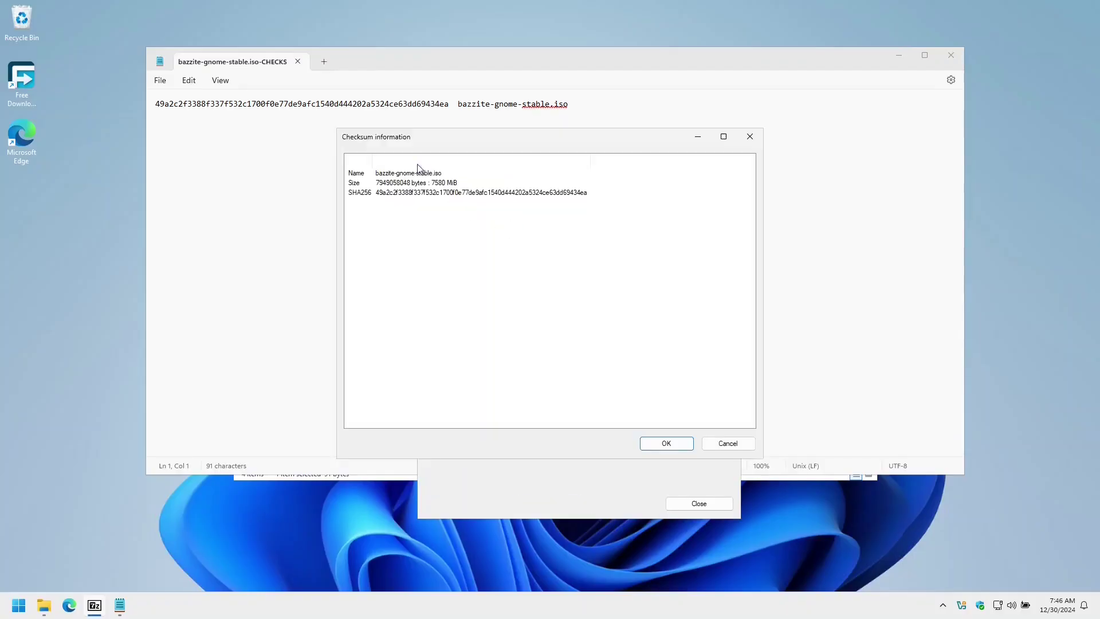
key(super+shift+s)
drag(330, 163, 304, 163)
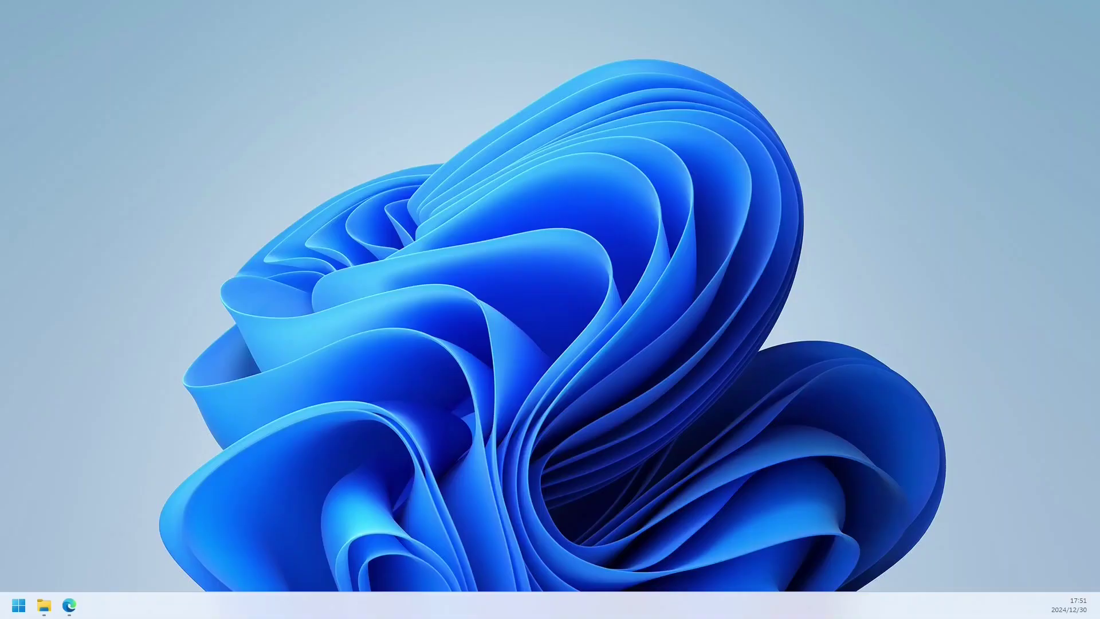
Step: Open Control Panel's Hardware and Sound power button settings via the 'control' search
click(18, 610)
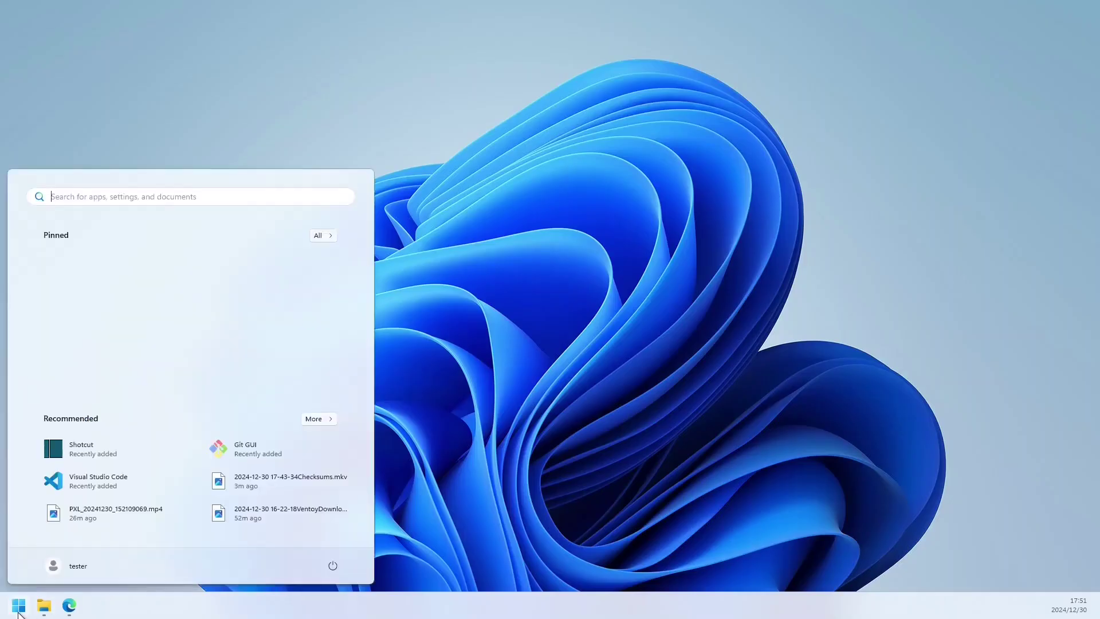
text(control)
key(Return)
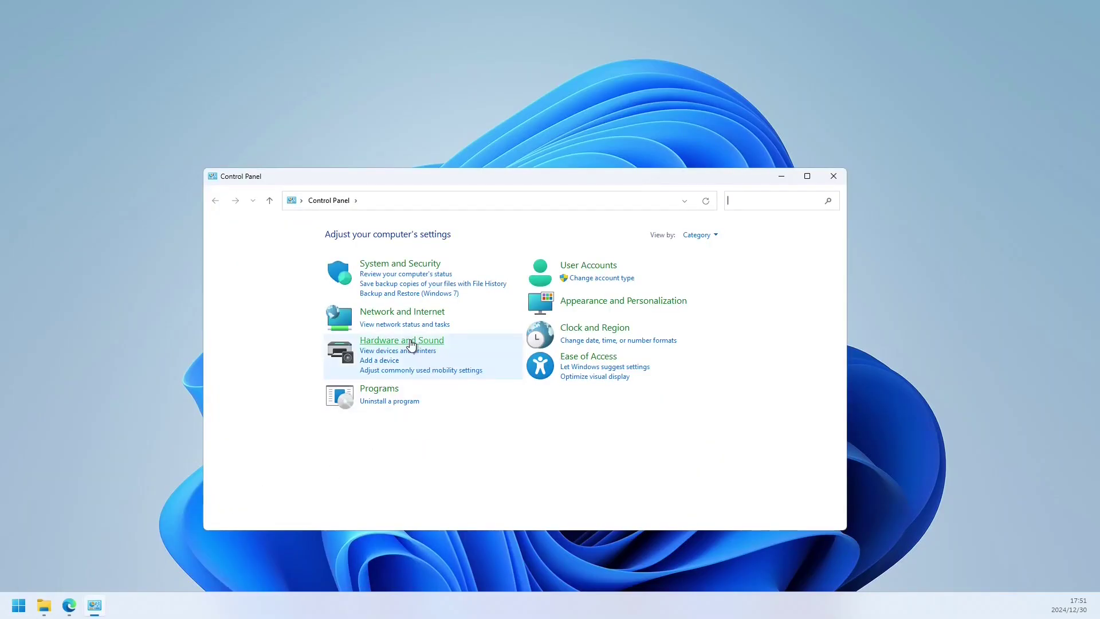
click(411, 342)
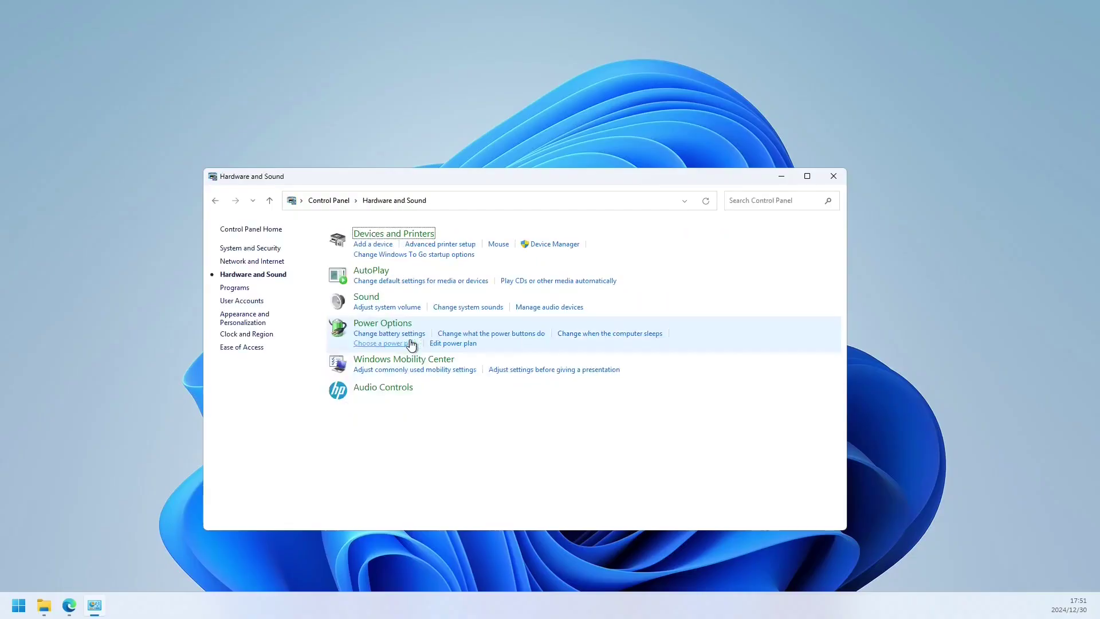
click(525, 340)
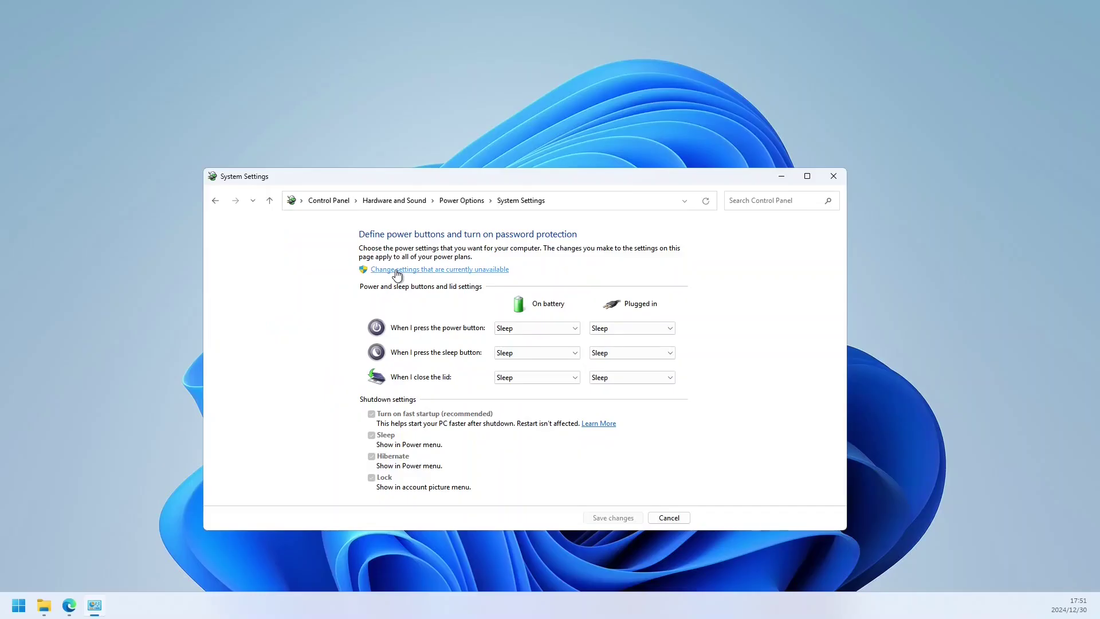
Step: Unlock the shutdown settings, untick Hibernate, and save the changes
click(397, 271)
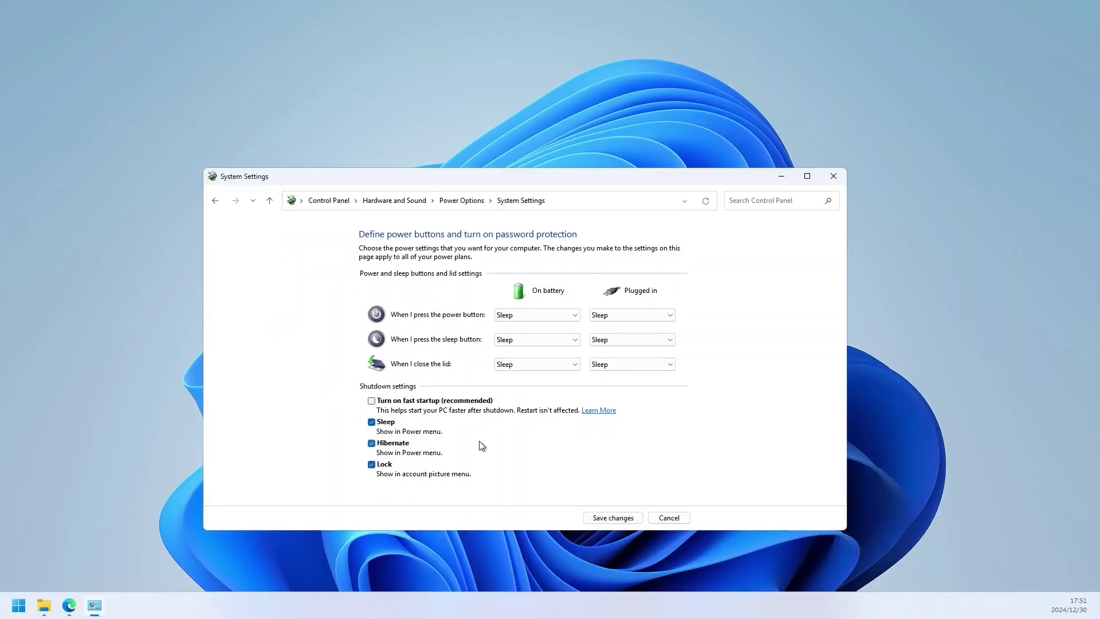
click(389, 446)
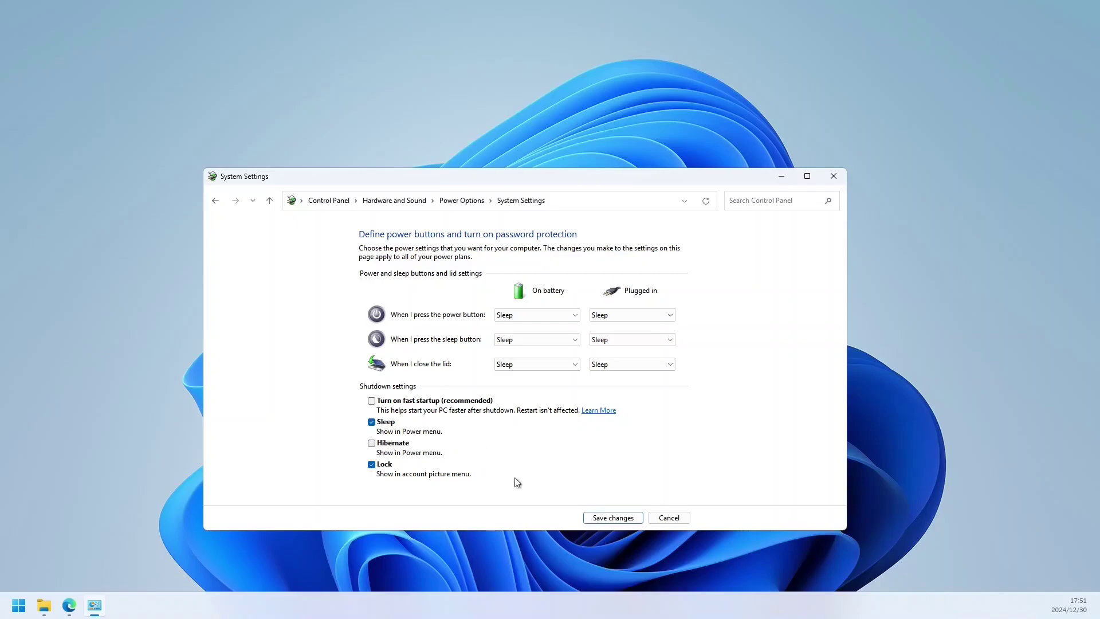
click(603, 519)
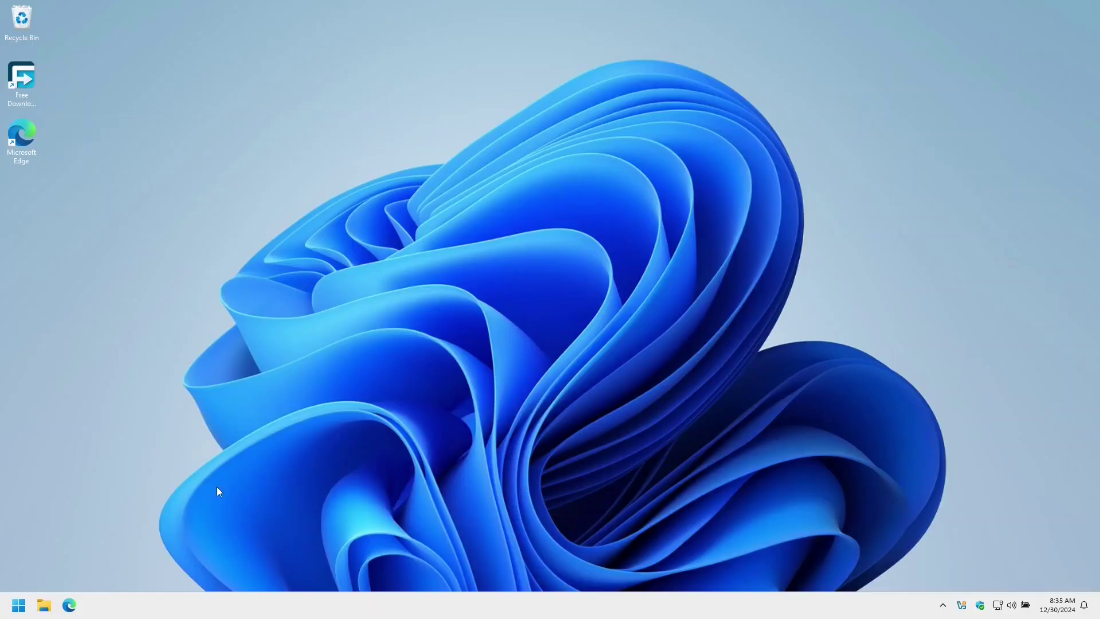
Step: Open Disk Management and start Shrink Volume on the C: partition
right_click(17, 606)
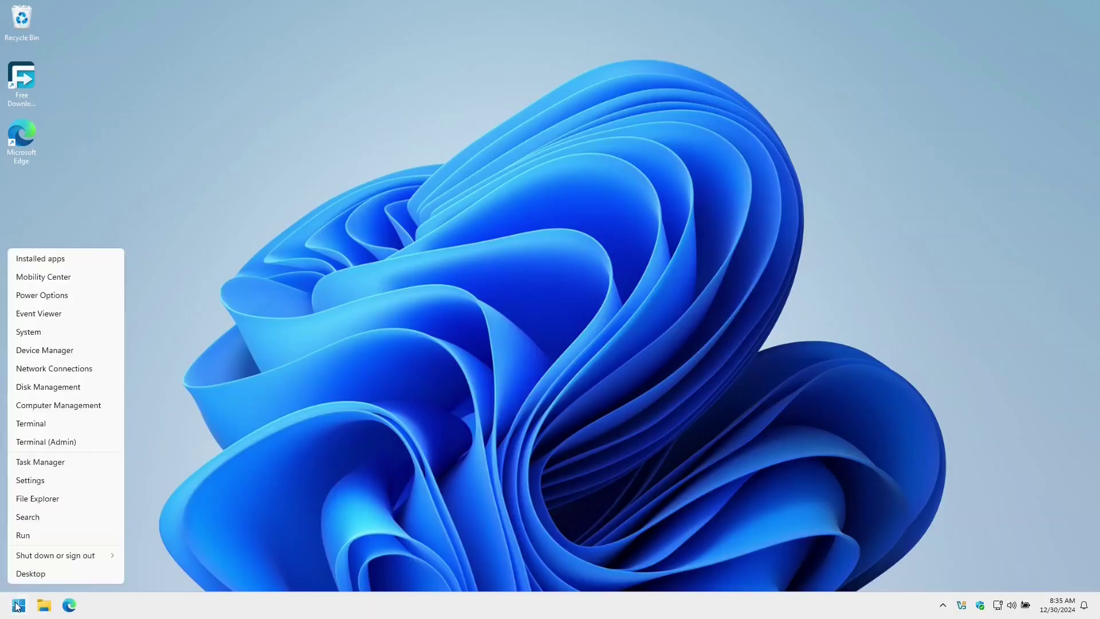
click(44, 389)
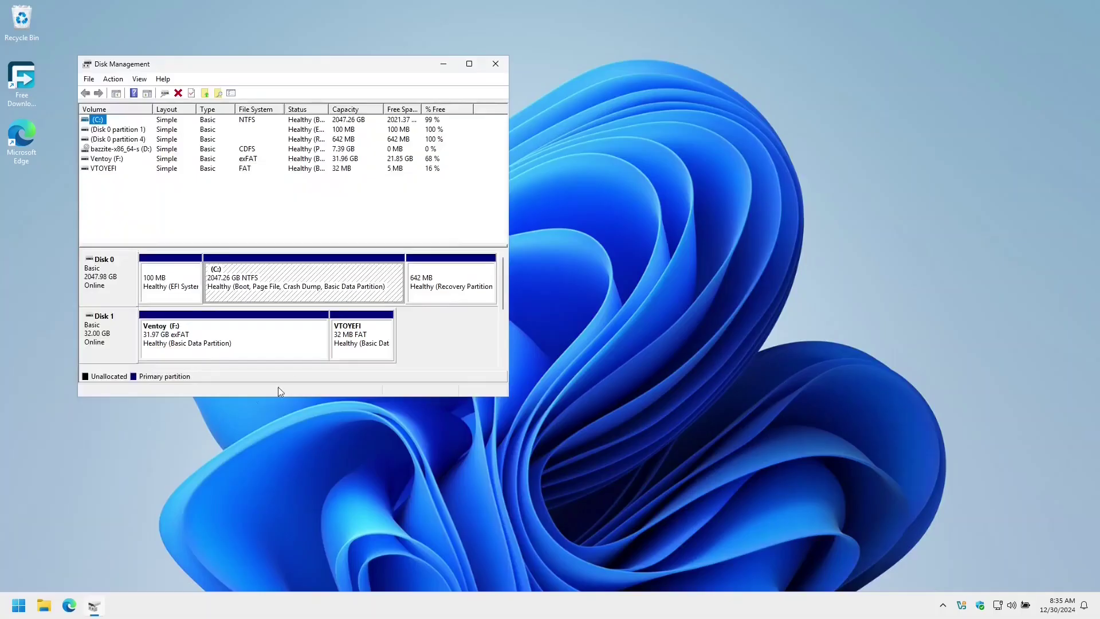
click(261, 290)
right_click(261, 290)
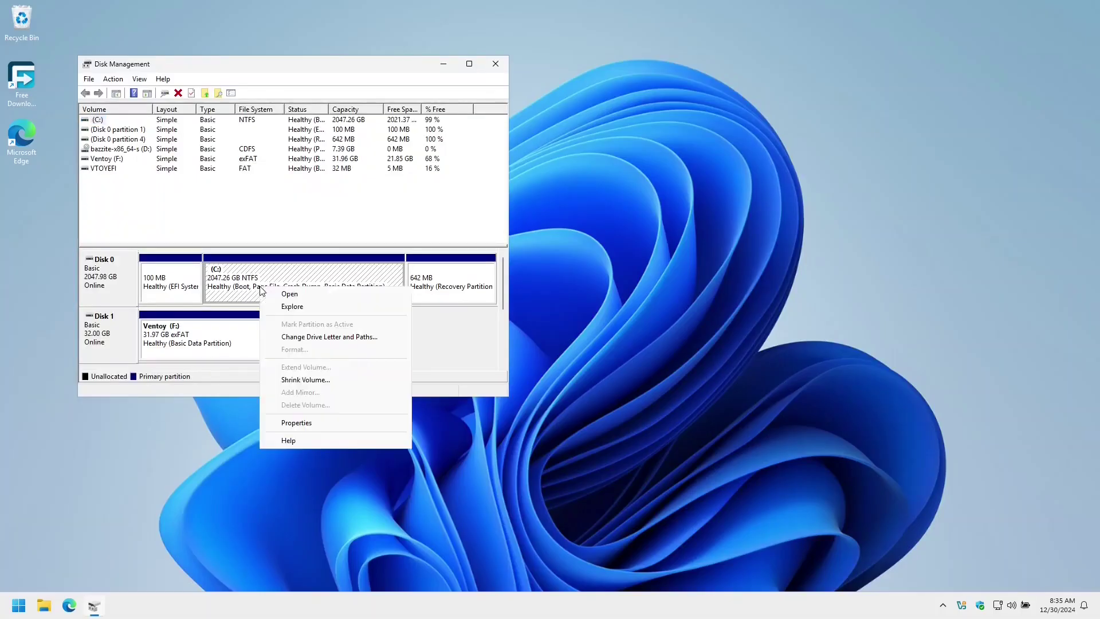
click(292, 381)
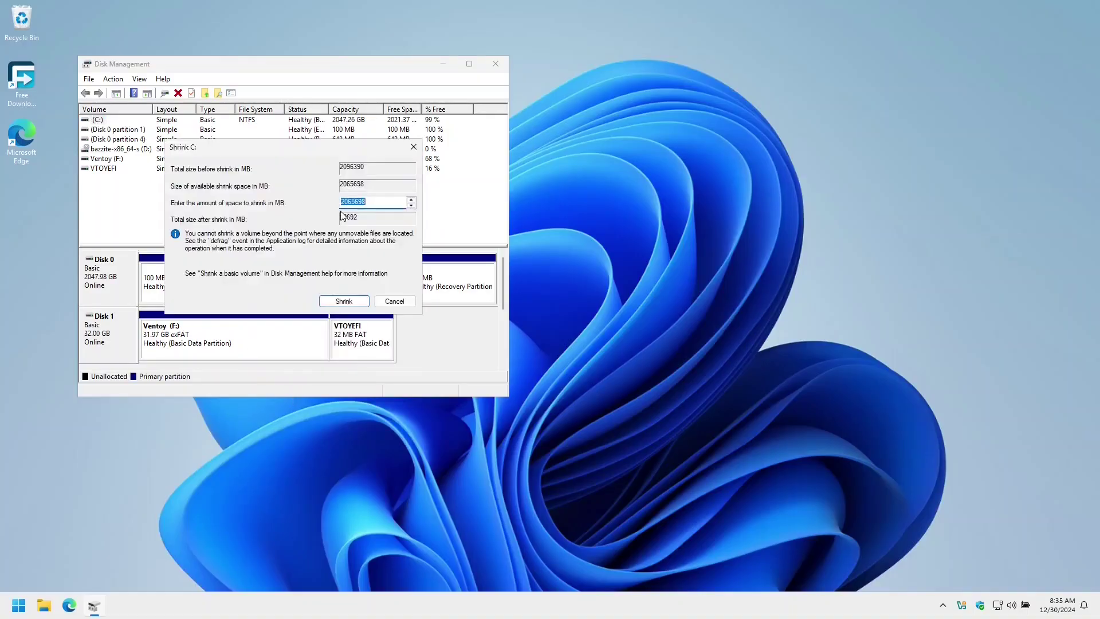
Step: Enter 1865698 MB as the amount to shrink and shrink C:
click(342, 208)
key(BackSpace)
text(18)
key(Delete)
click(351, 306)
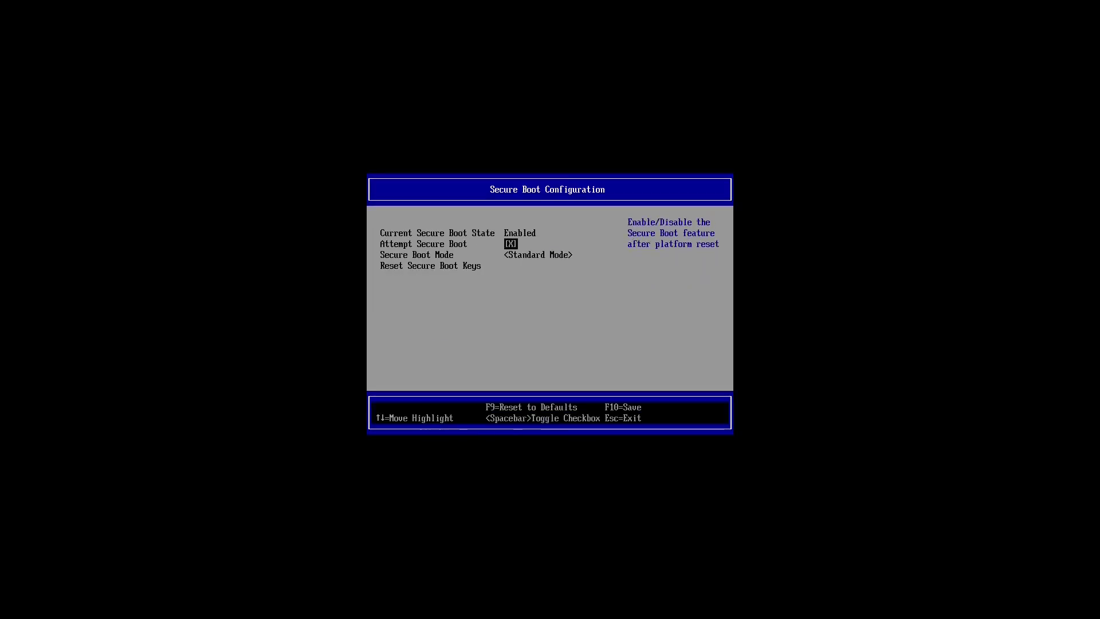
Step: Toggle Attempt Secure Boot off, then back out to the main menu's Boot Manager entry
key(space)
key(Return)
key(Escape)
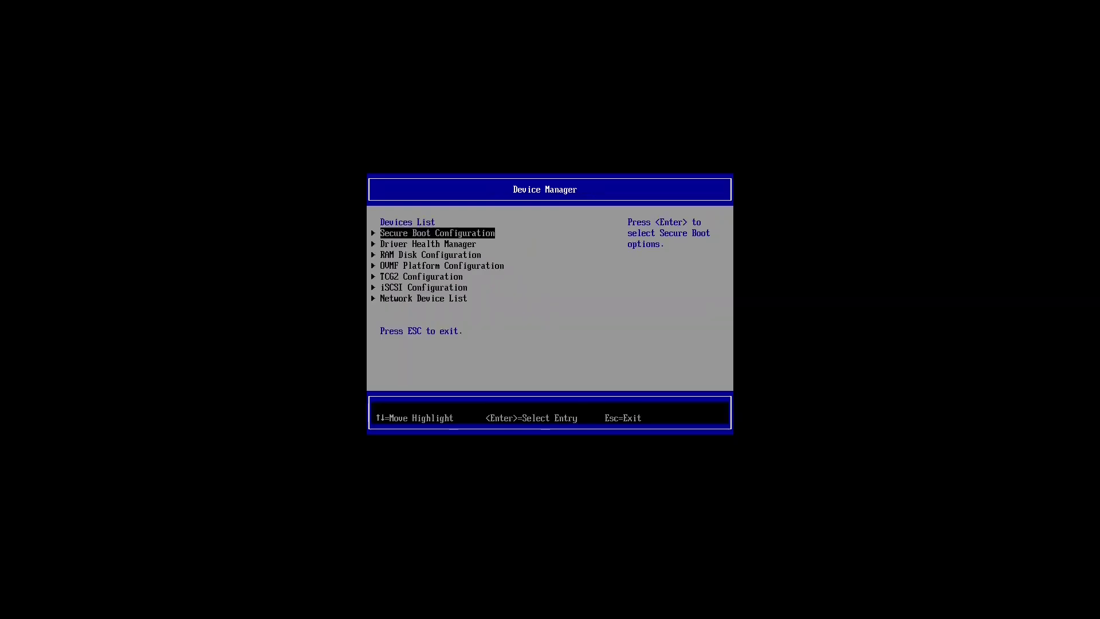
key(Escape)
key(Down)
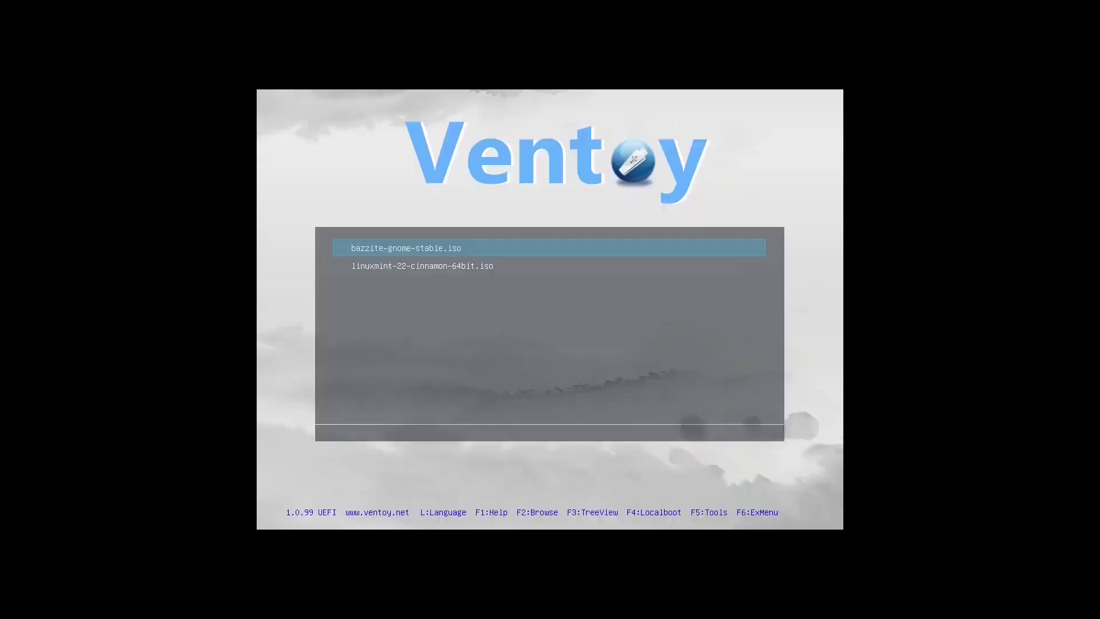
Step: Boot bazzite-gnome-stable.iso from Ventoy in normal mode
key(Return)
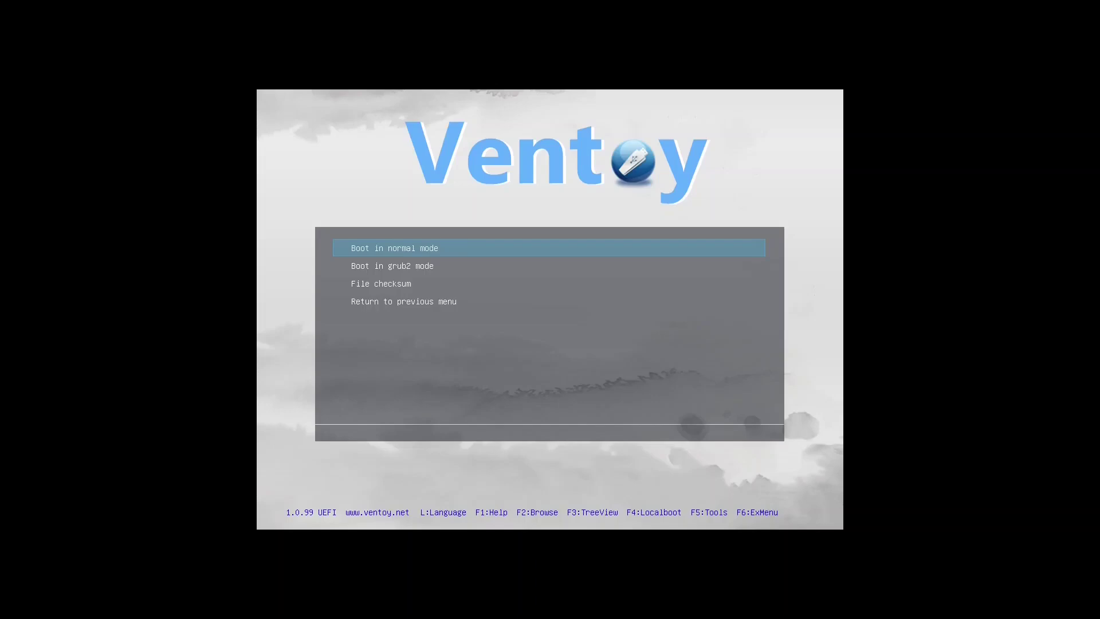
key(Return)
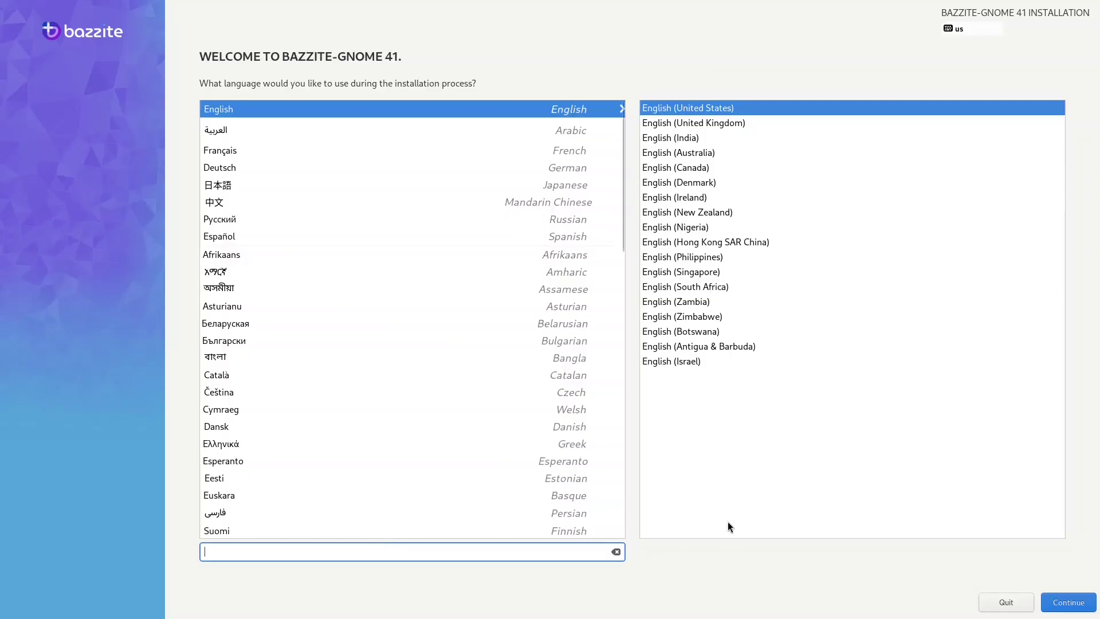
Step: Keep English (United States), pick the 2 TiB sda disk, and select Advanced Custom (Blivet-GUI)
click(1068, 602)
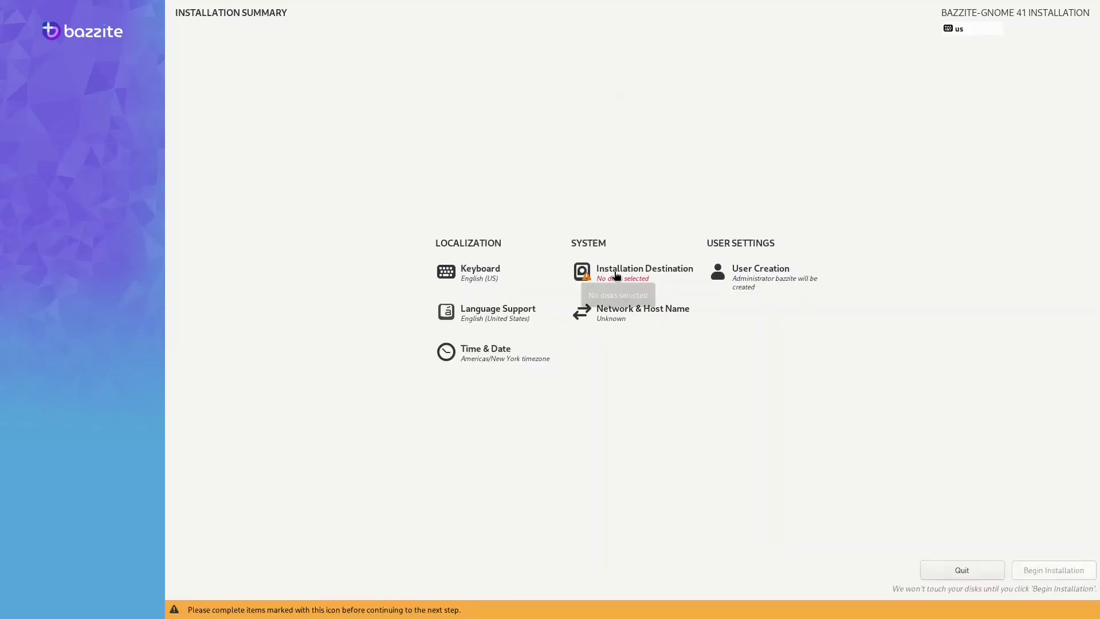
click(615, 274)
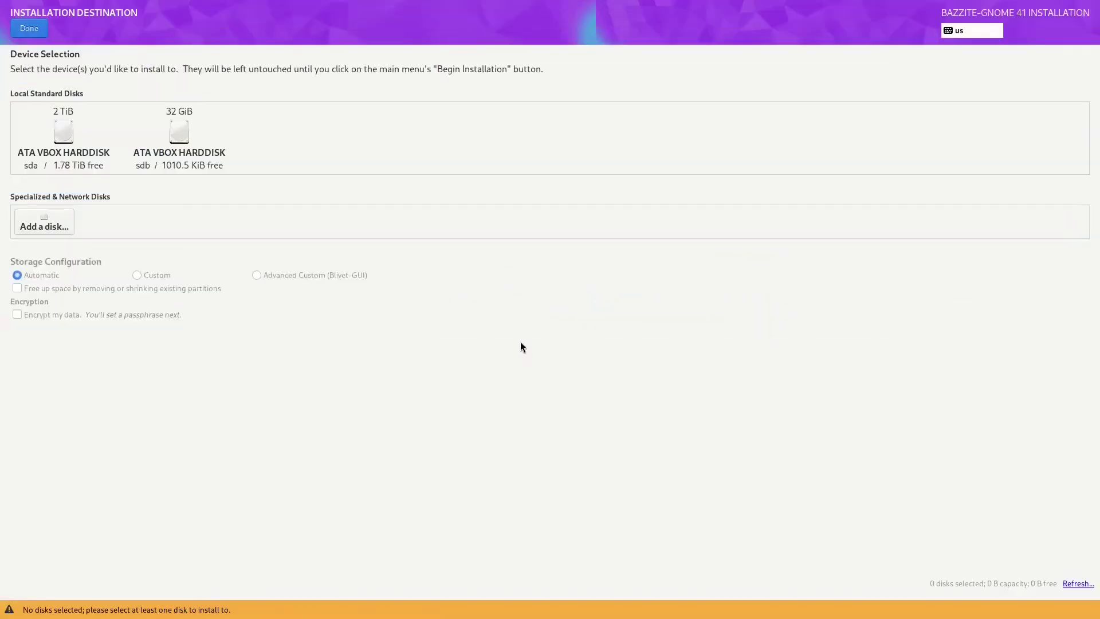
click(63, 135)
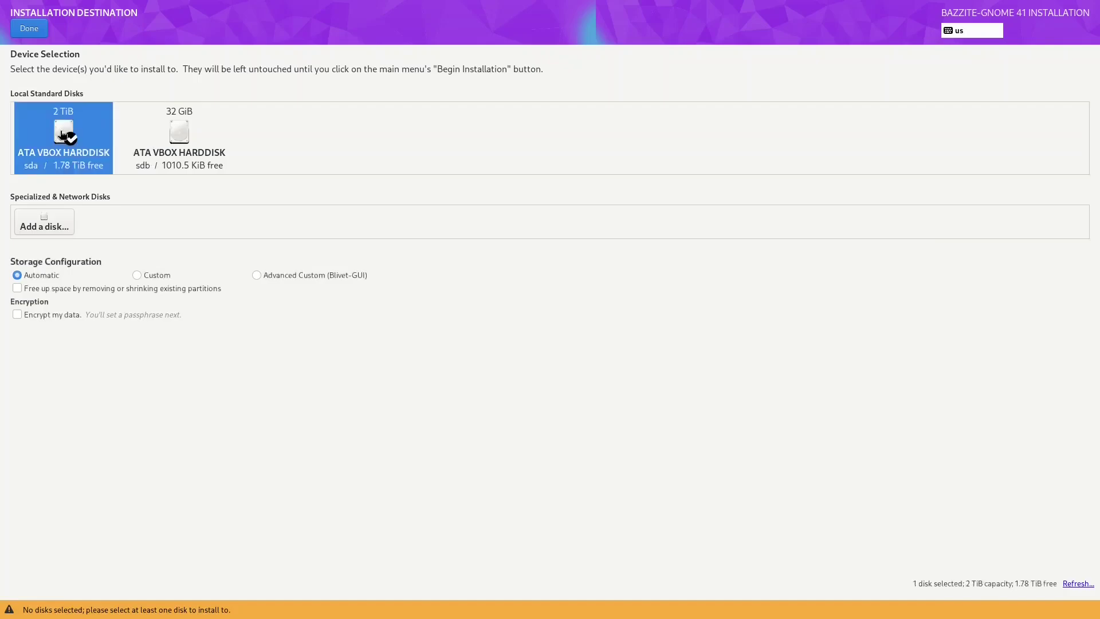
click(256, 276)
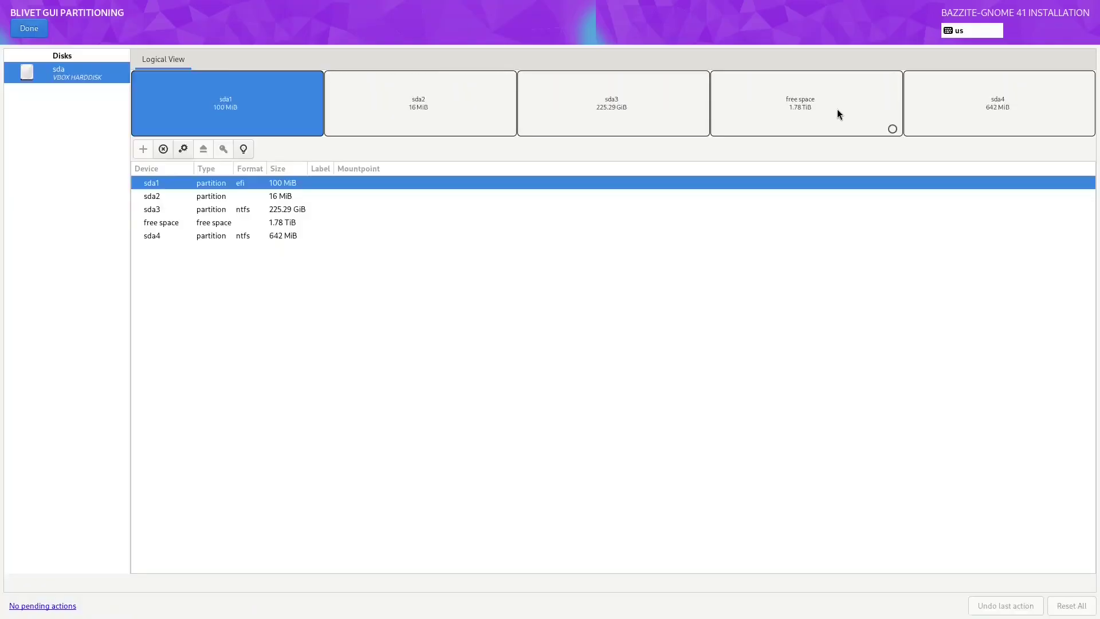
Step: Start a new partition in the 1.78 TiB free space sized 300 MiB
click(837, 110)
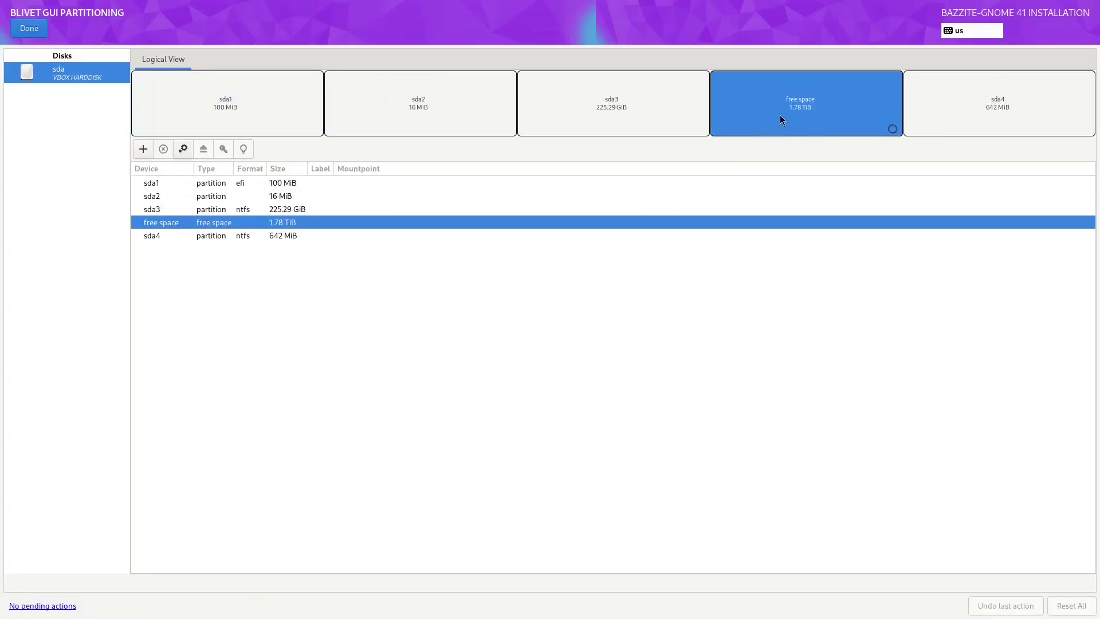
click(143, 150)
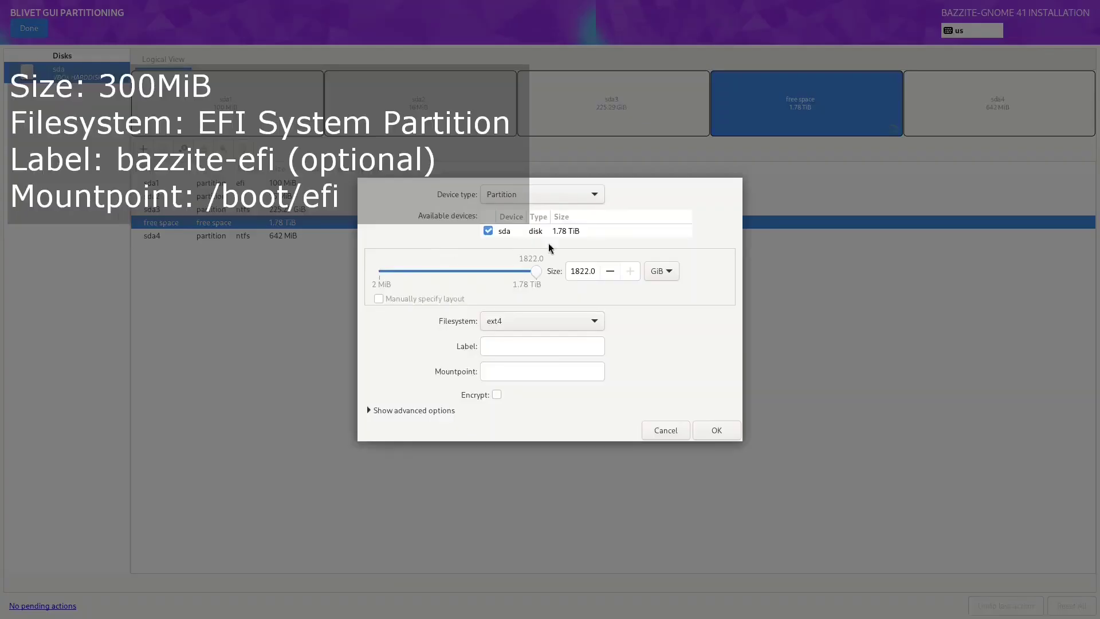
click(658, 274)
click(659, 253)
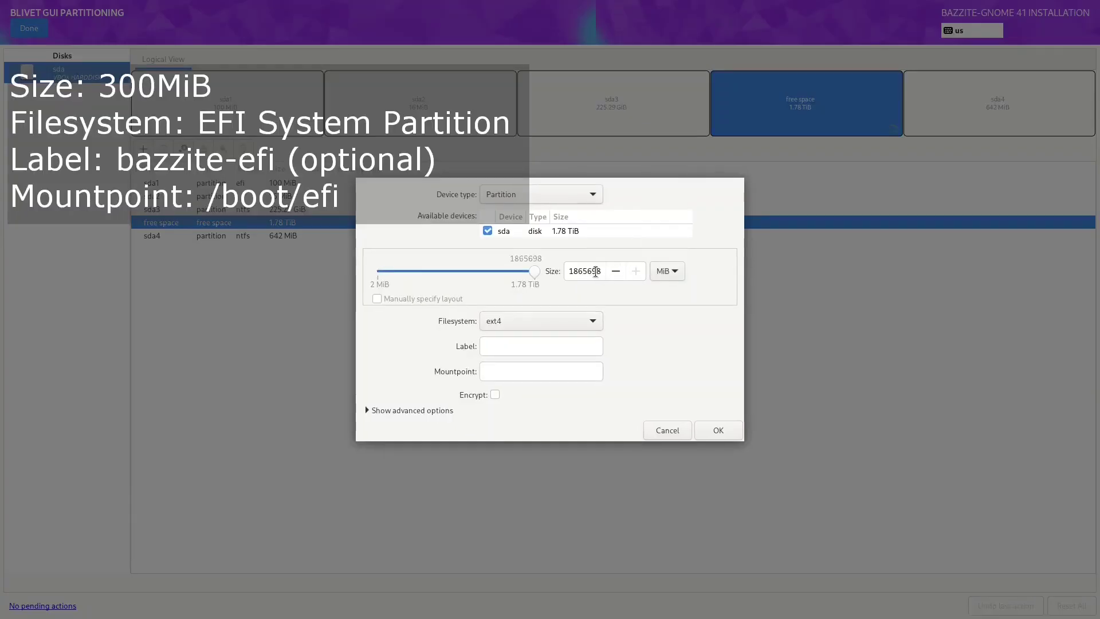
click(595, 272)
double_click(596, 272)
text(300)
Step: Make it an EFI System Partition labelled bazzite-efi, mounted at /boot/efi
click(539, 321)
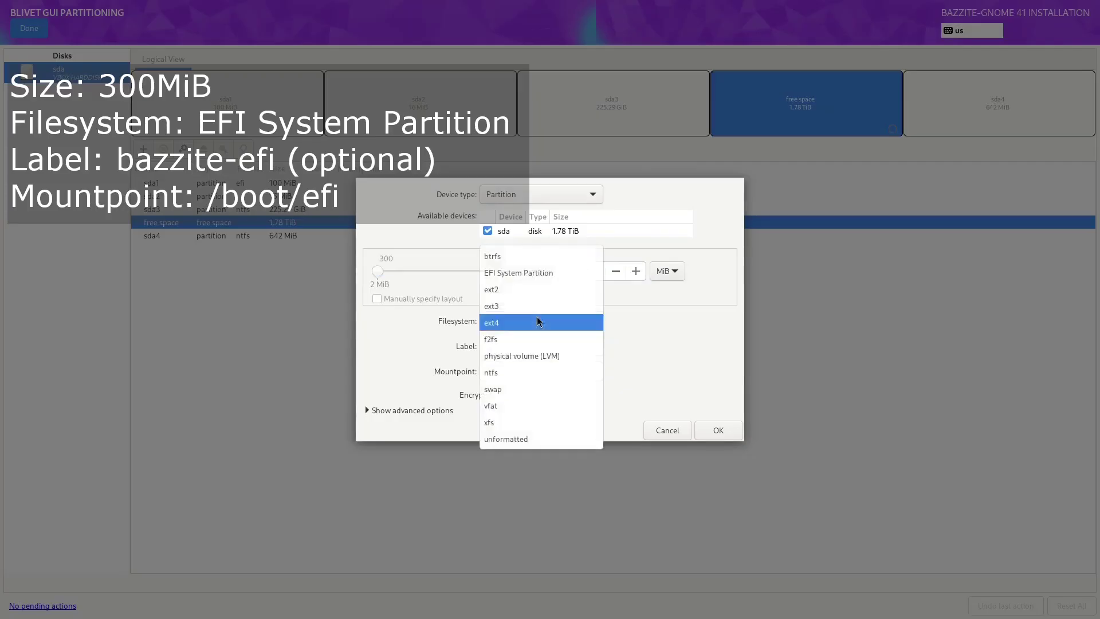
click(538, 279)
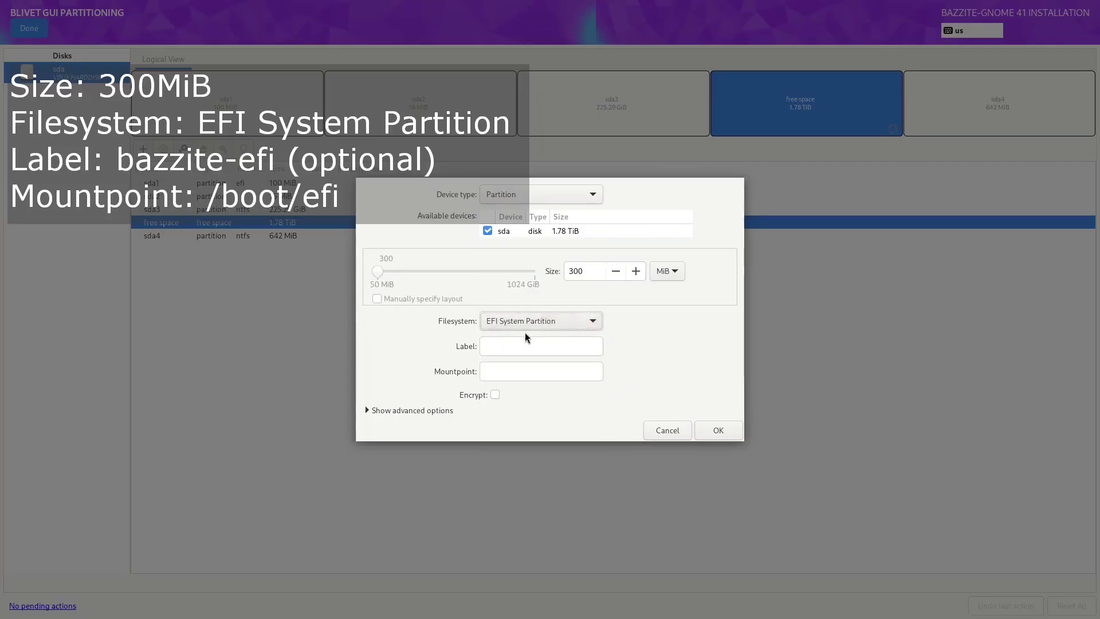
click(521, 344)
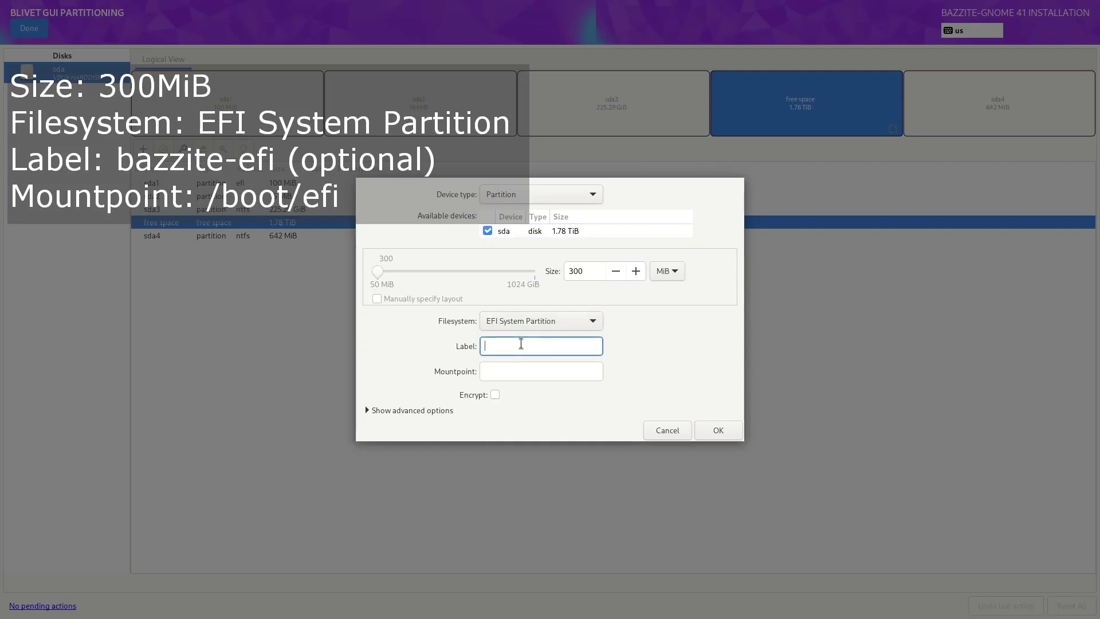
text(bazzite-efi)
key(Tab)
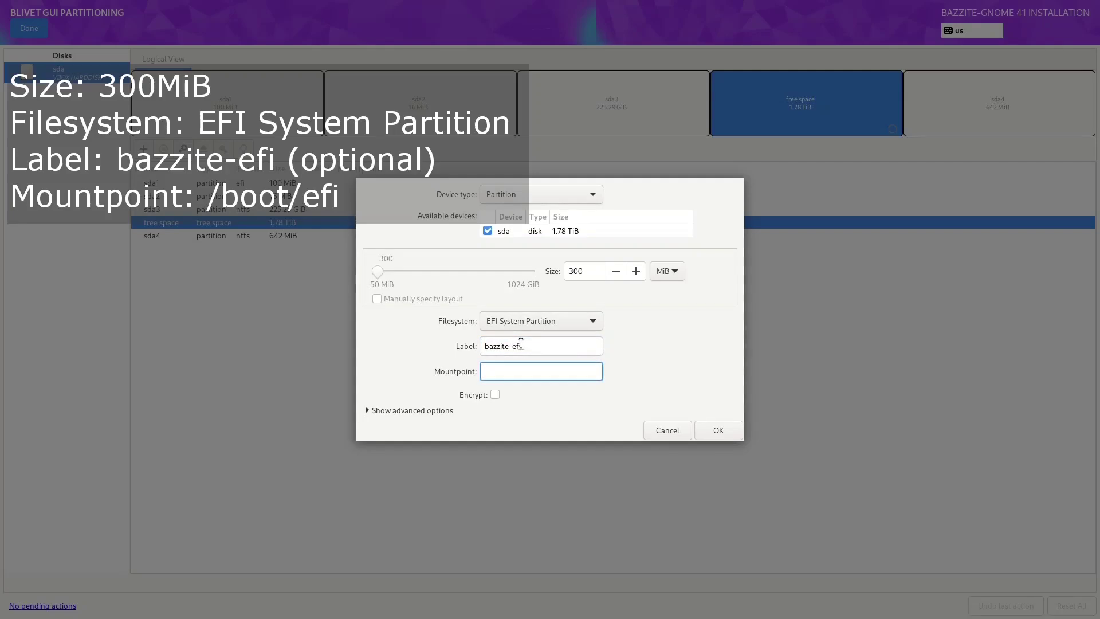
text(/boot/efi)
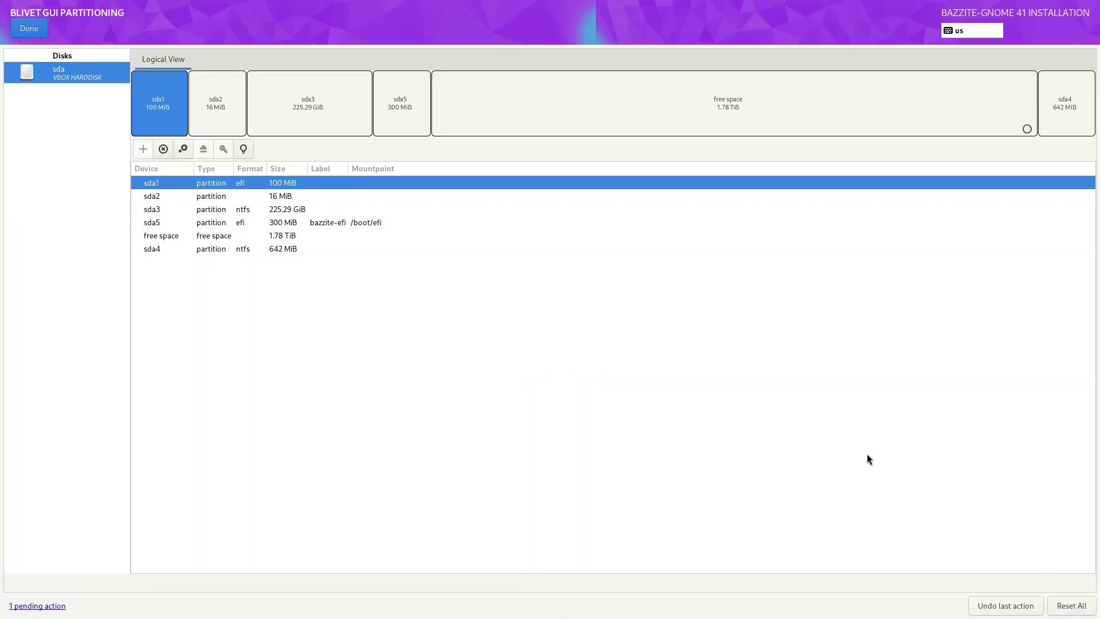
Step: Create a 1 GiB ext4 partition labelled bazzite-boot, mounted at /boot
click(684, 116)
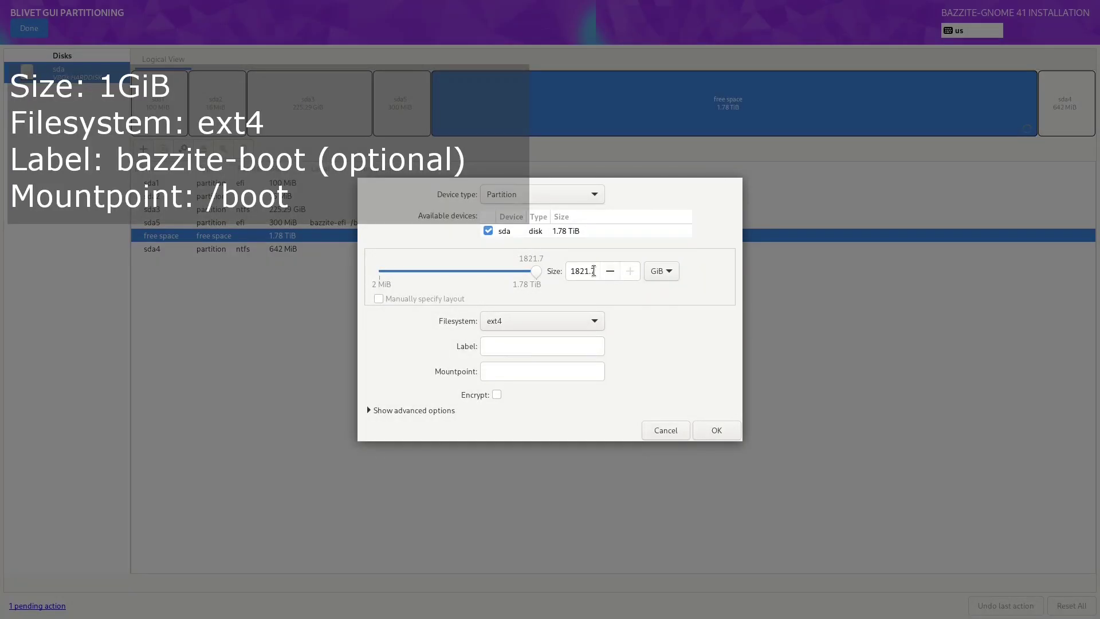
drag(596, 271, 554, 271)
text(1)
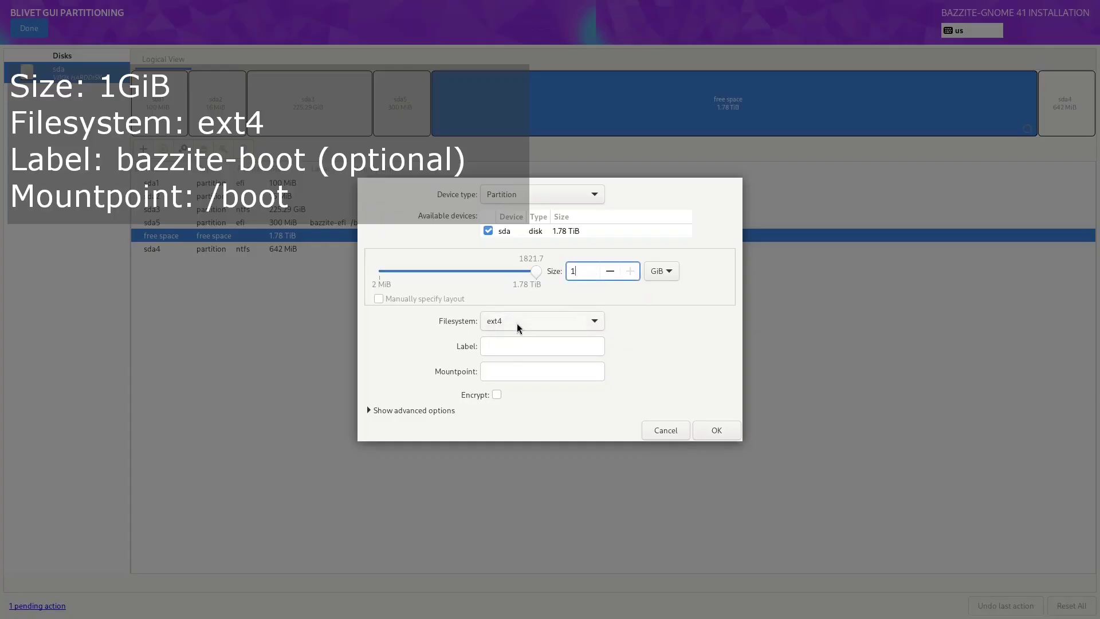
click(497, 345)
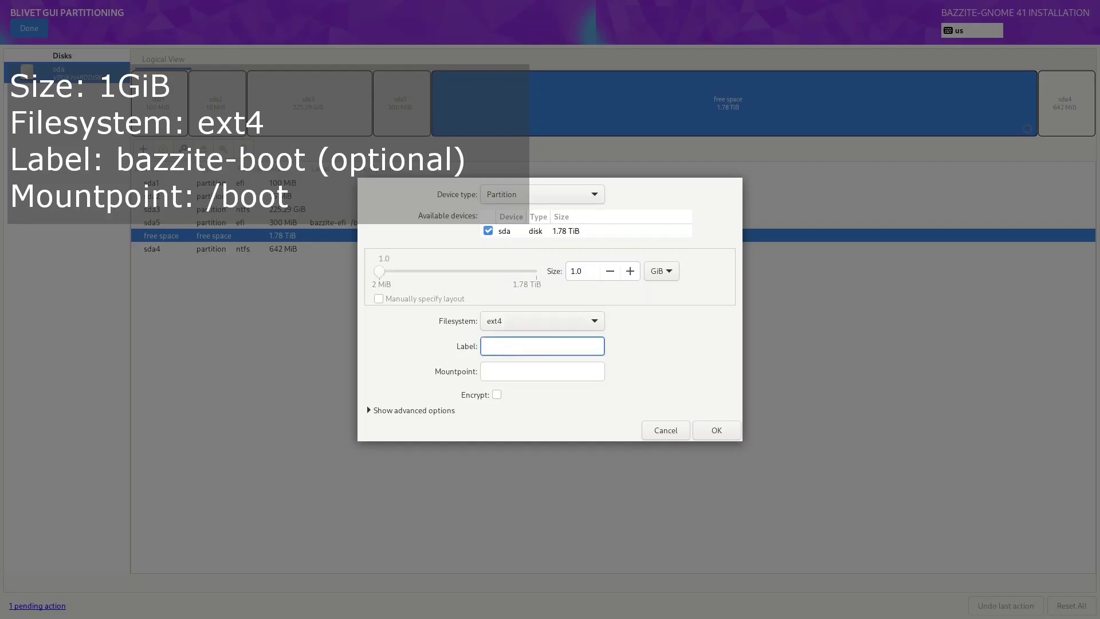
text(bazzite-boot)
key(Tab)
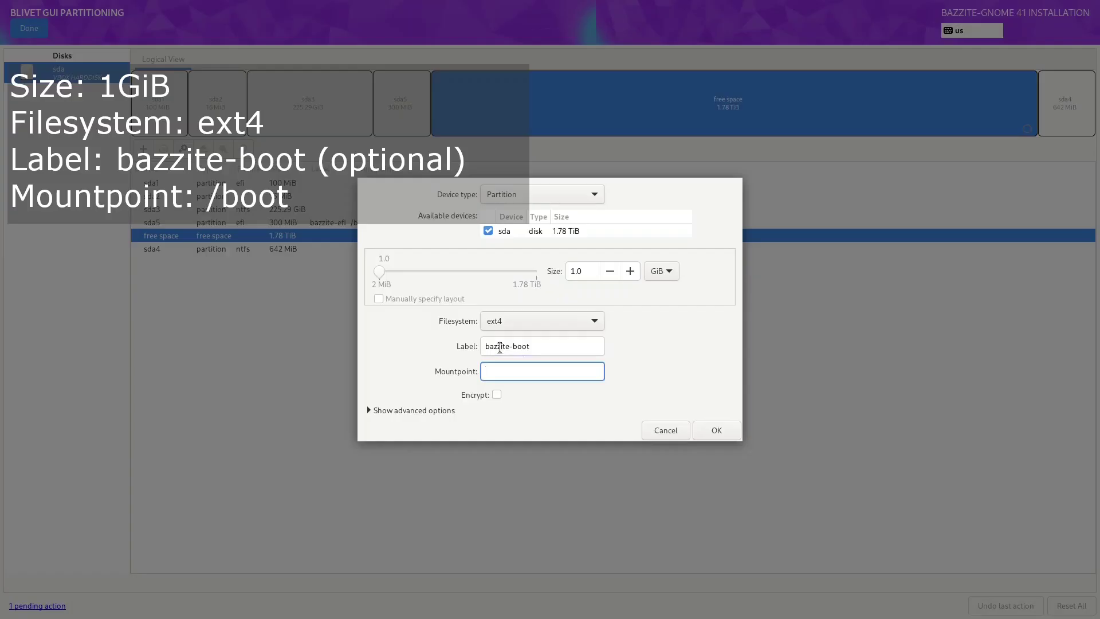
text(/boot)
click(717, 438)
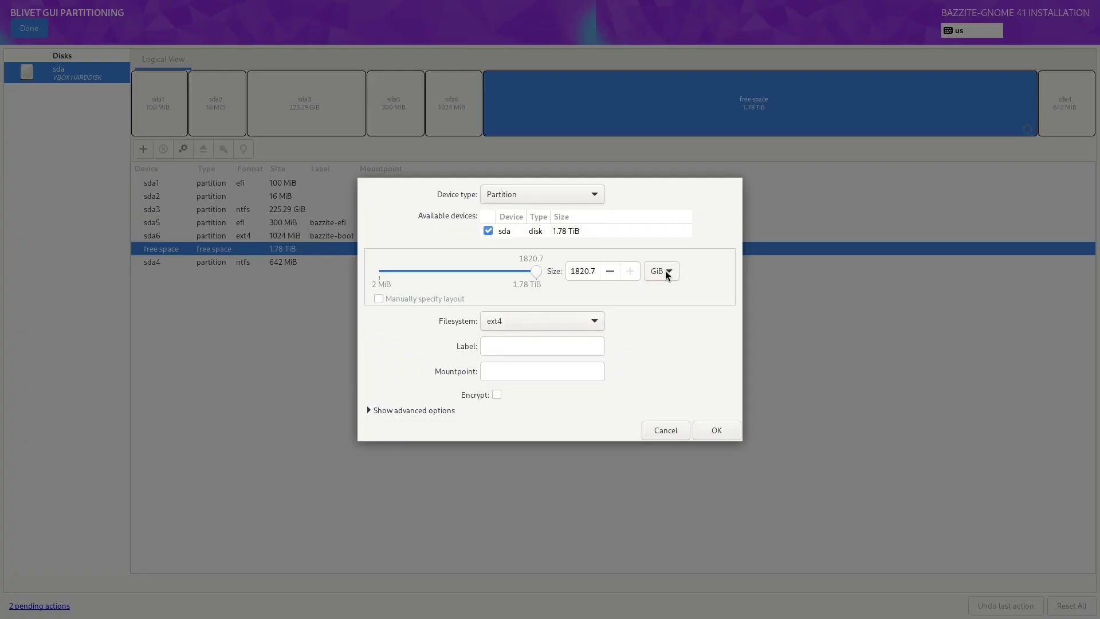
Step: Fill the remaining 1.78 TiB with a btrfs volume and no mountpoint
click(533, 321)
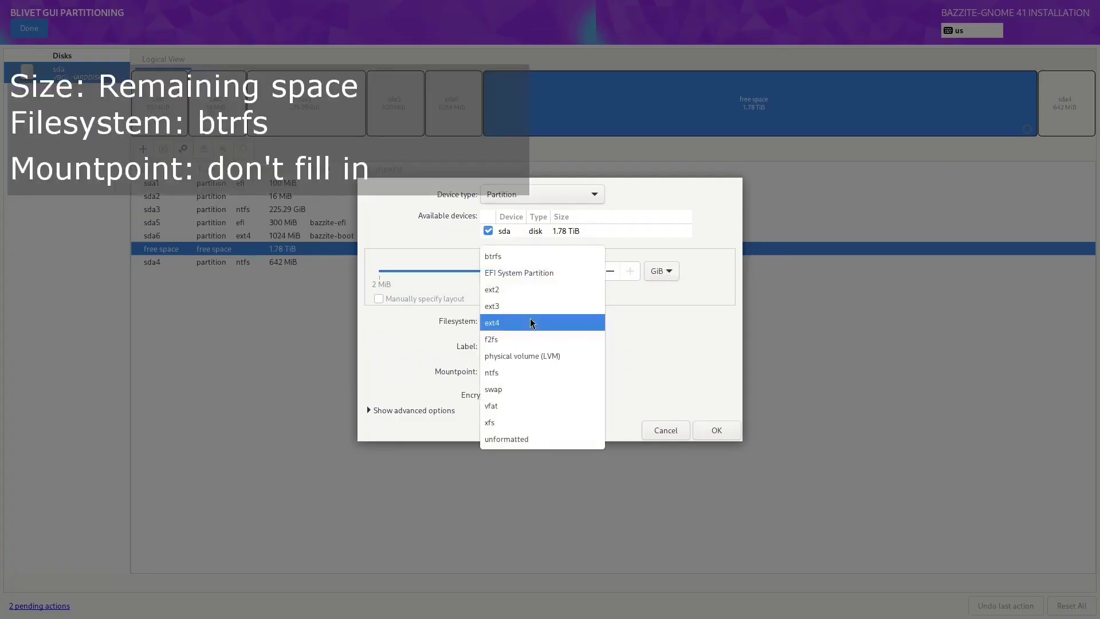
click(498, 256)
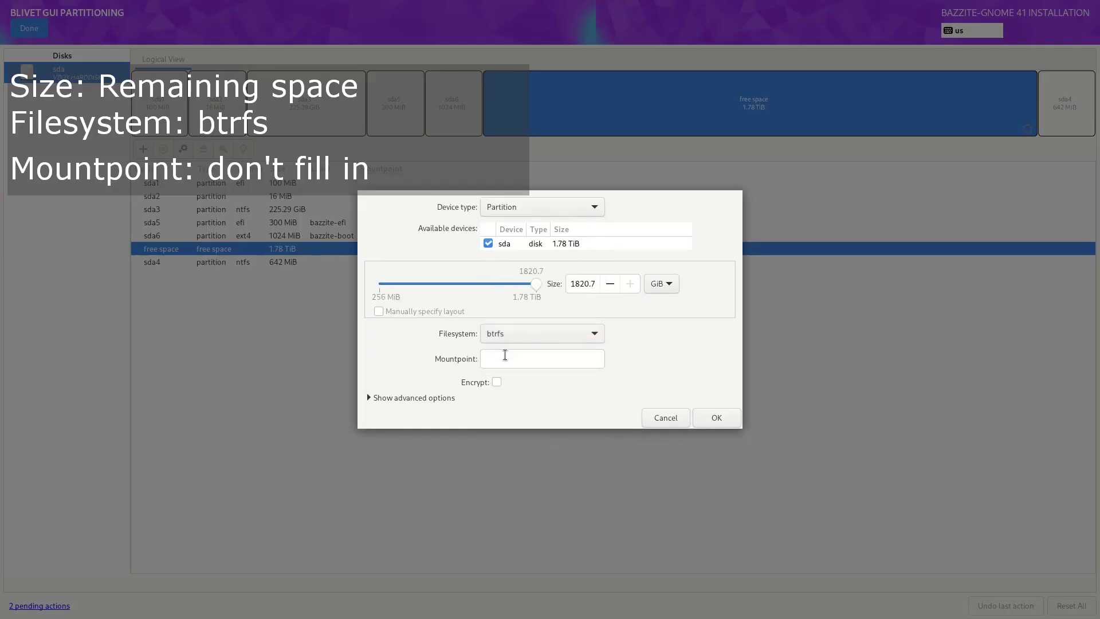
click(716, 419)
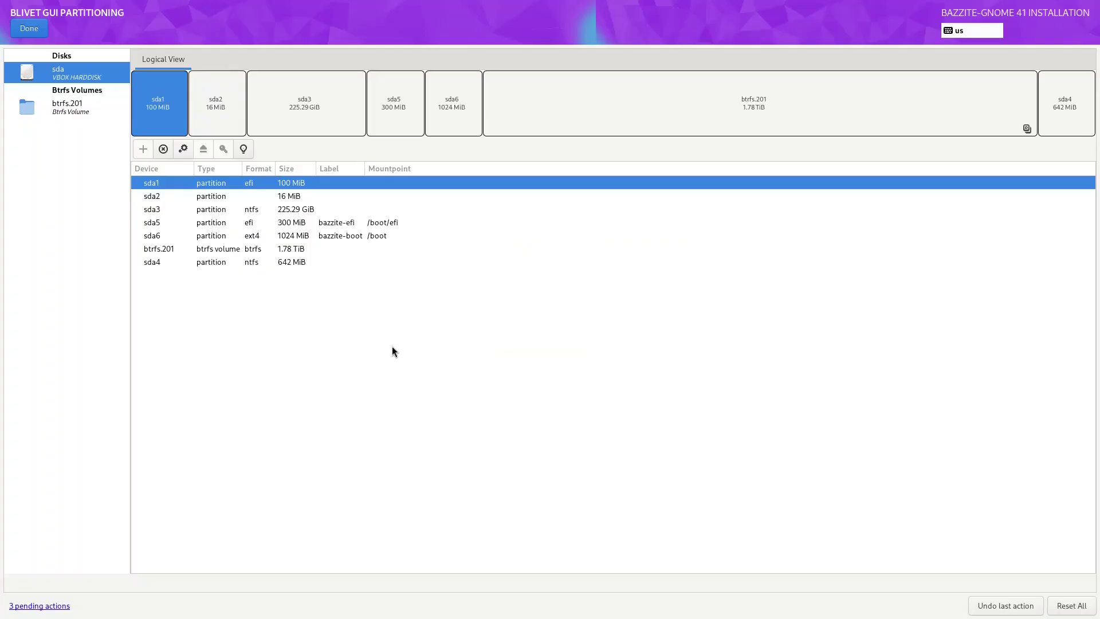
Step: Add a btrfs subvolume named root mounted at / on btrfs.201
click(63, 108)
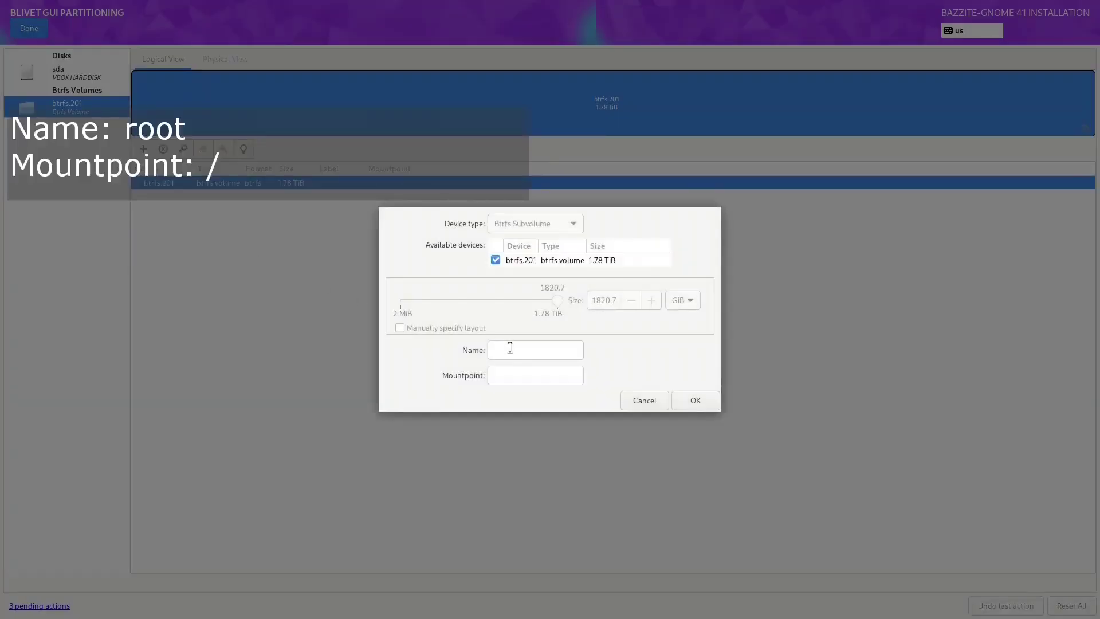
click(509, 348)
text(root)
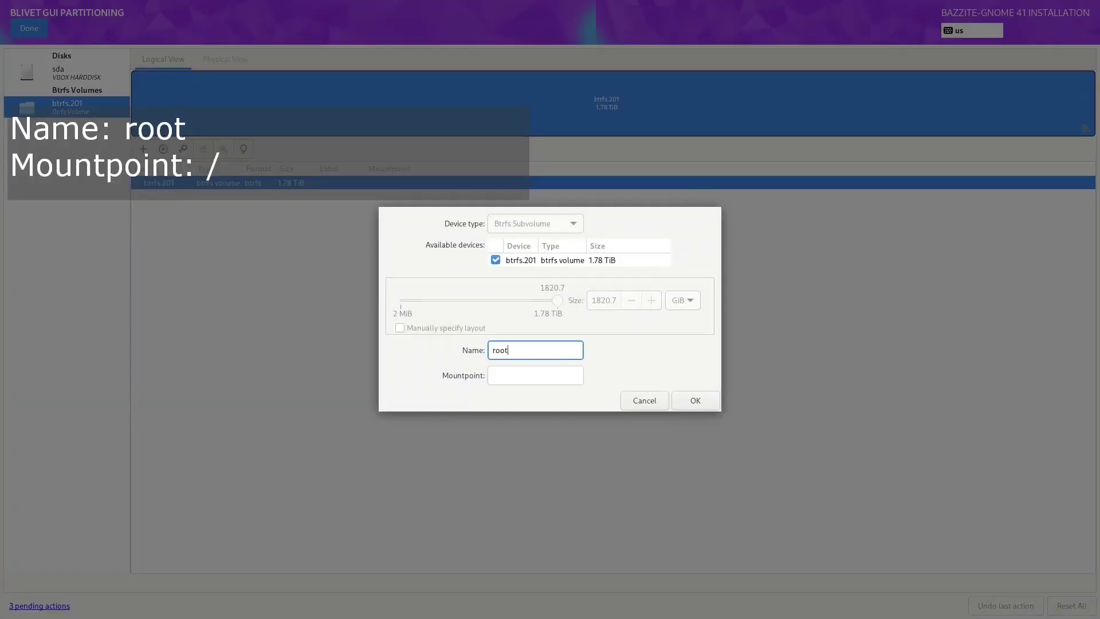
key(Tab)
text(/)
click(696, 401)
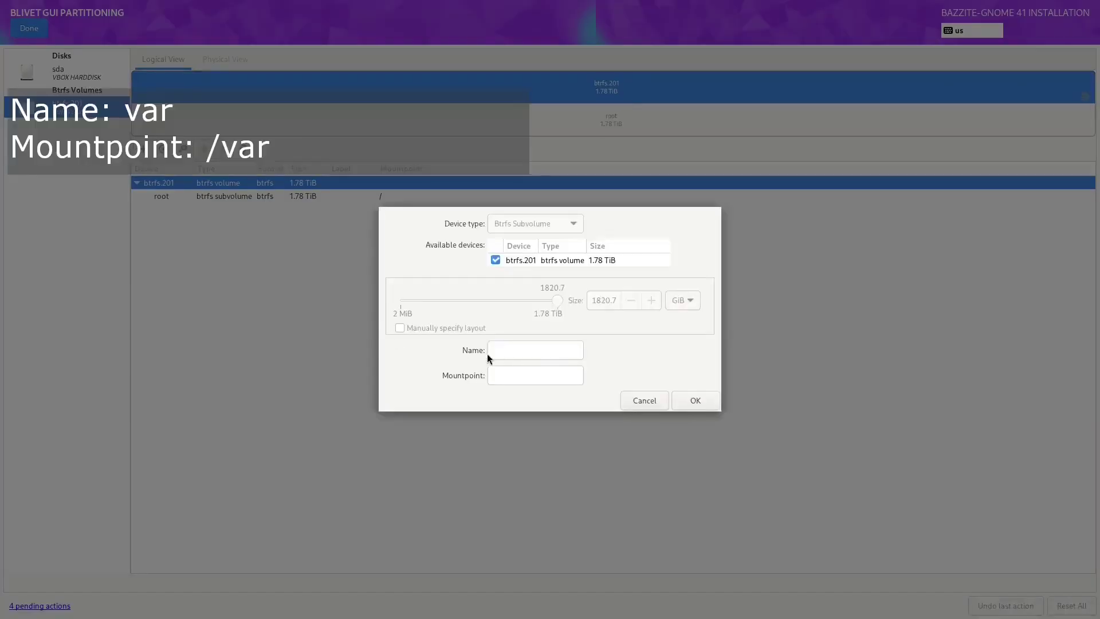
Step: Add subvolumes var at /var and home at /var/home, then finish partitioning
click(502, 351)
text(var)
click(503, 372)
text(/var)
key(Return)
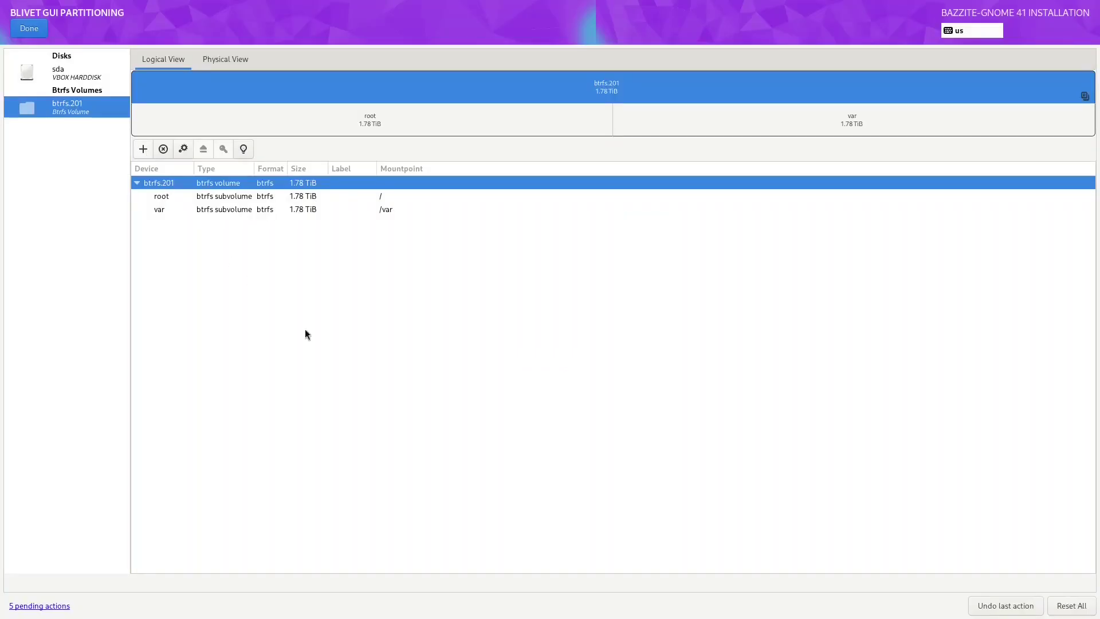
text(home)
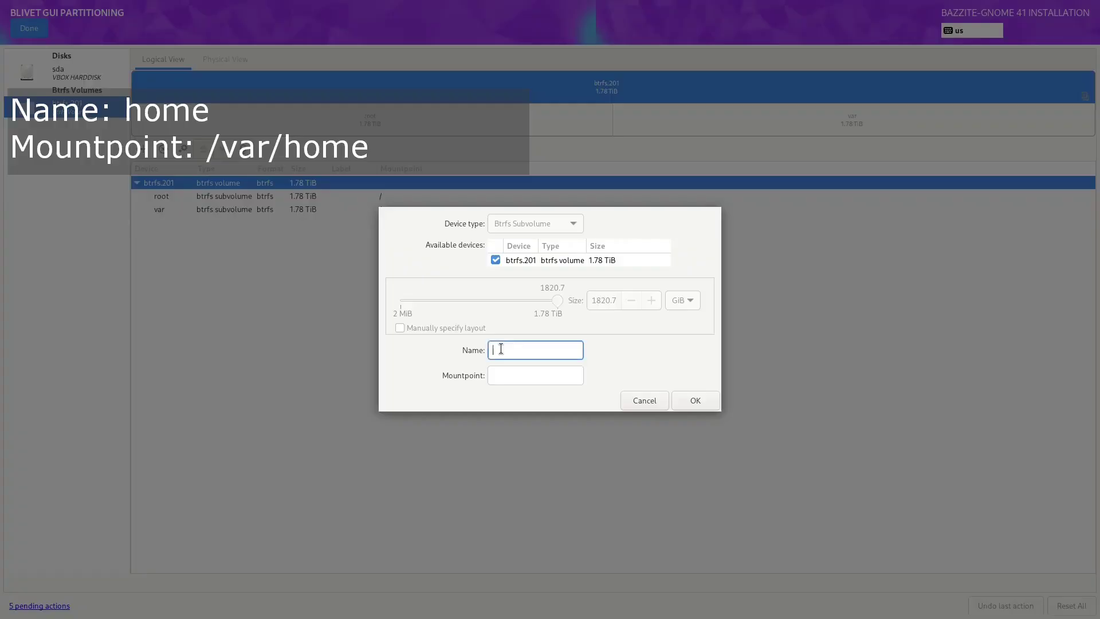
key(Tab)
text(/var/)
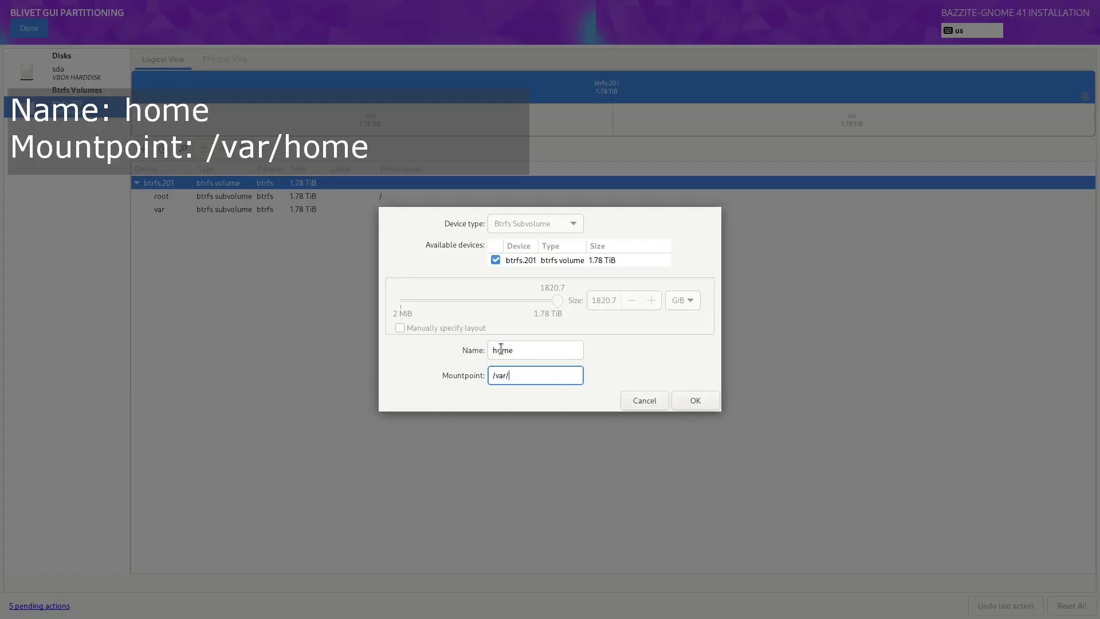
text(home)
click(699, 397)
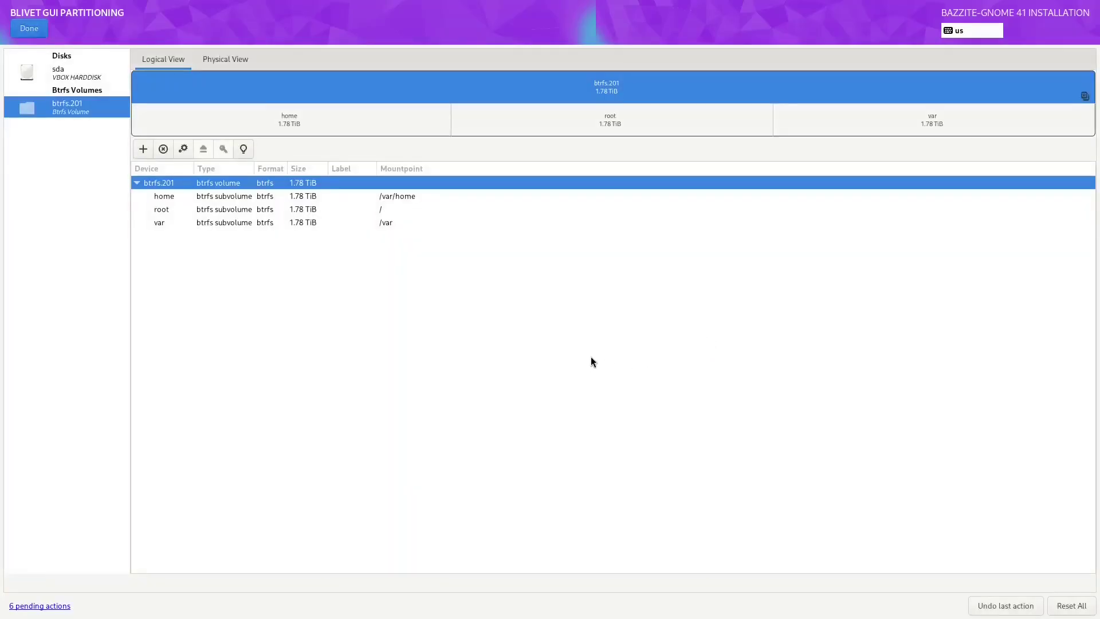
click(23, 32)
Step: Accept the partitioning changes and create an administrator user with full name, user name and password
click(716, 432)
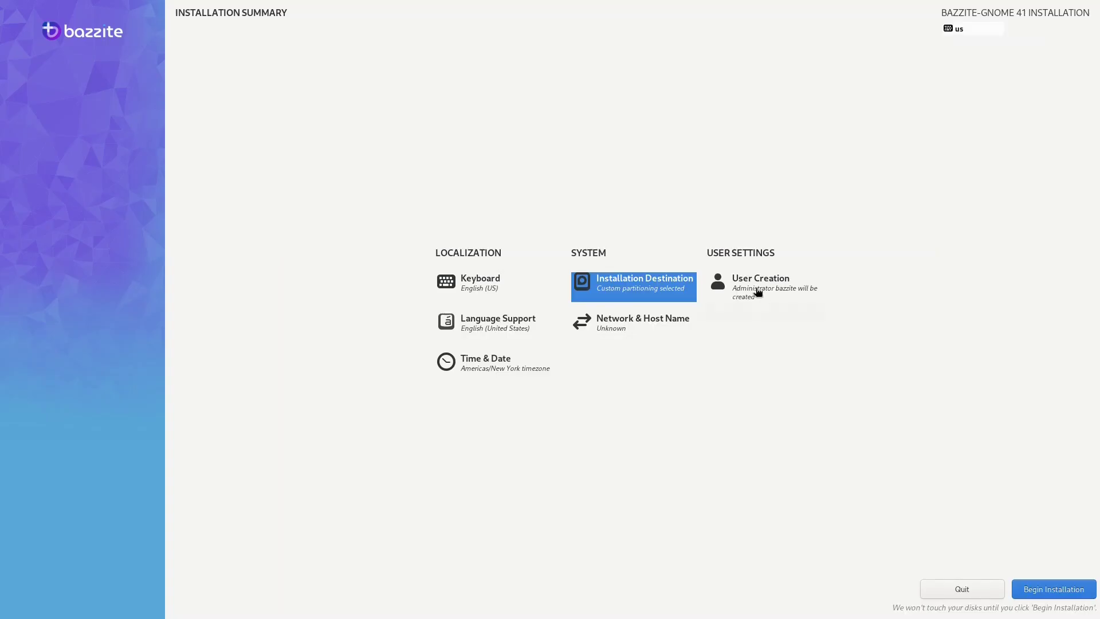
click(757, 292)
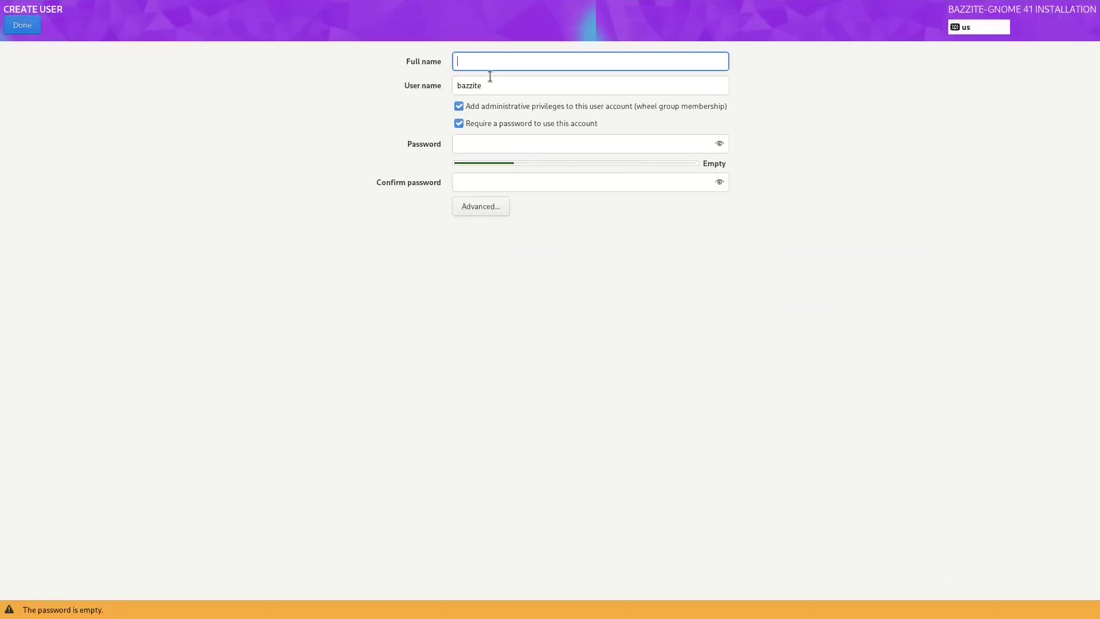
text(tester)
key(Tab)
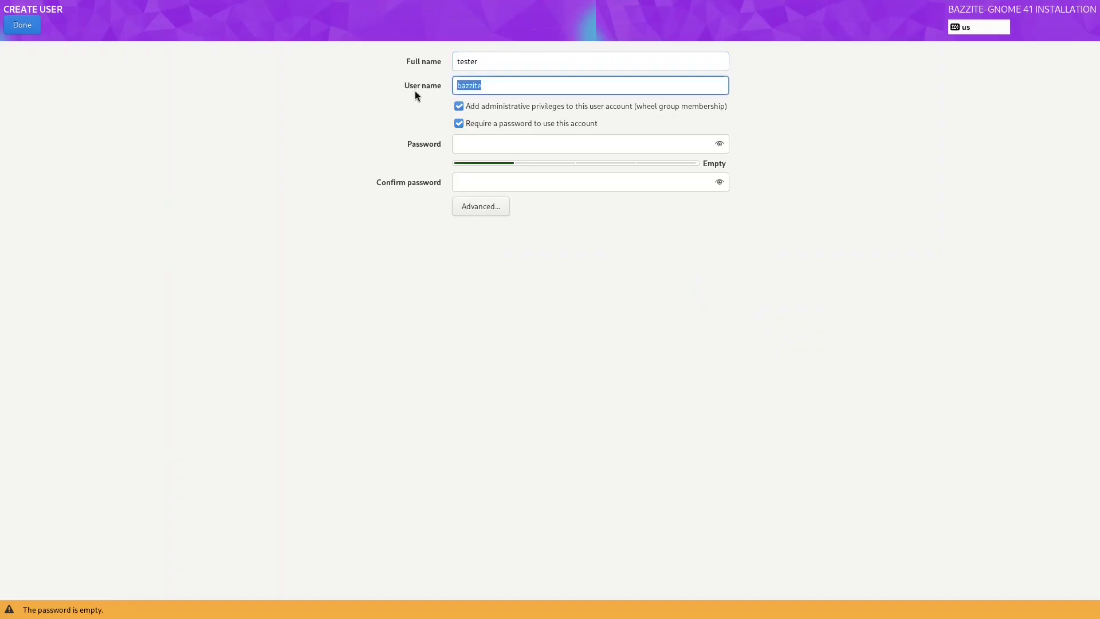
text(tester)
click(485, 143)
text(tester)
click(483, 181)
text(tester)
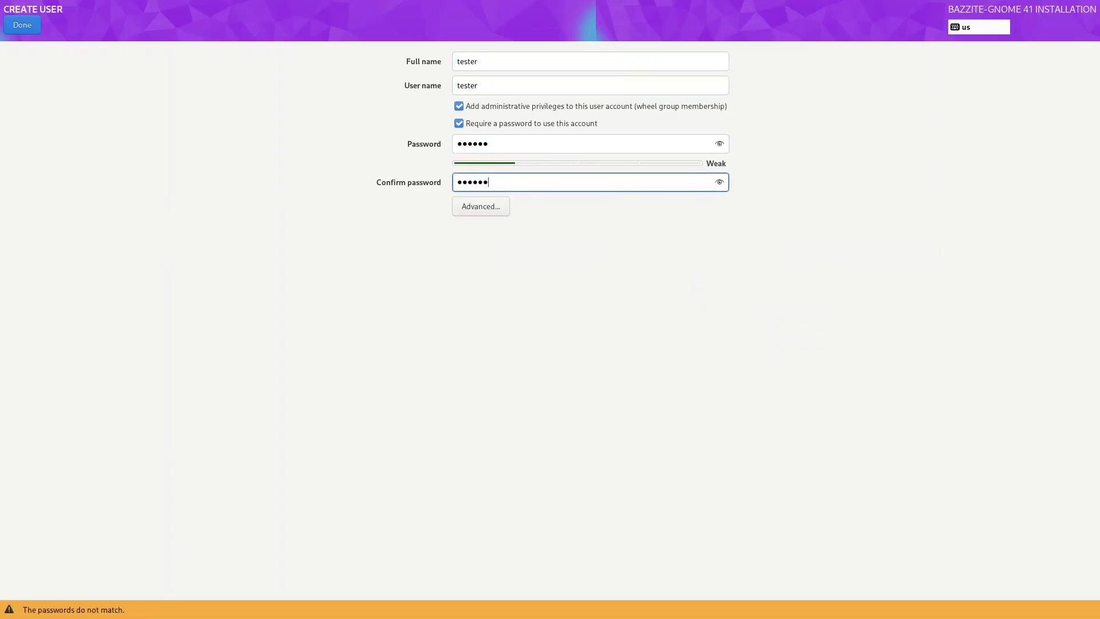
key(Return)
key(Return)
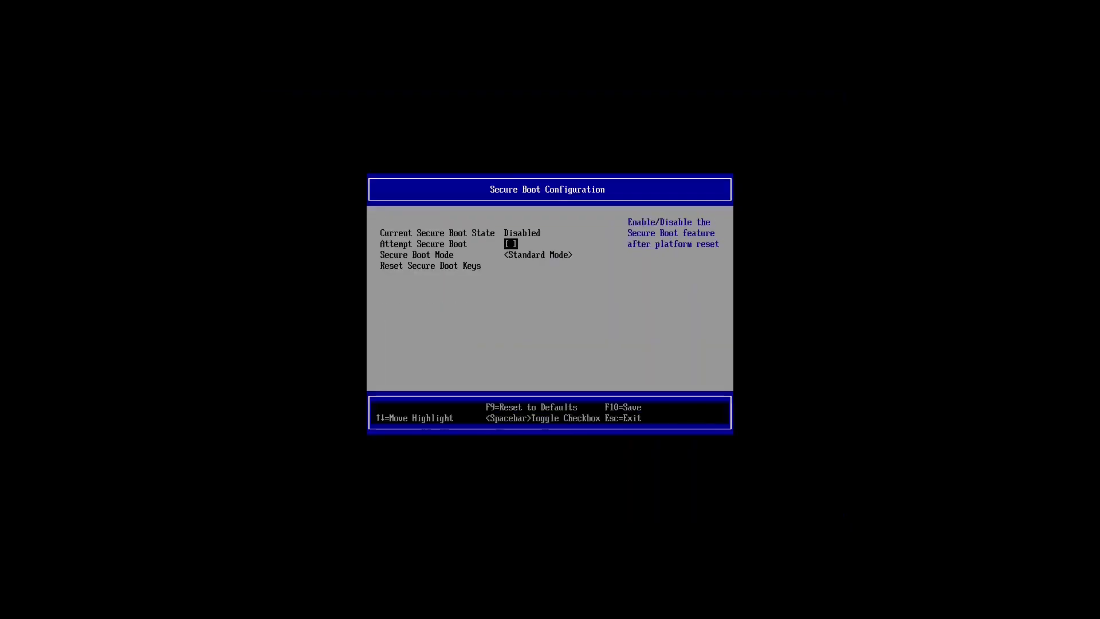
key(Return)
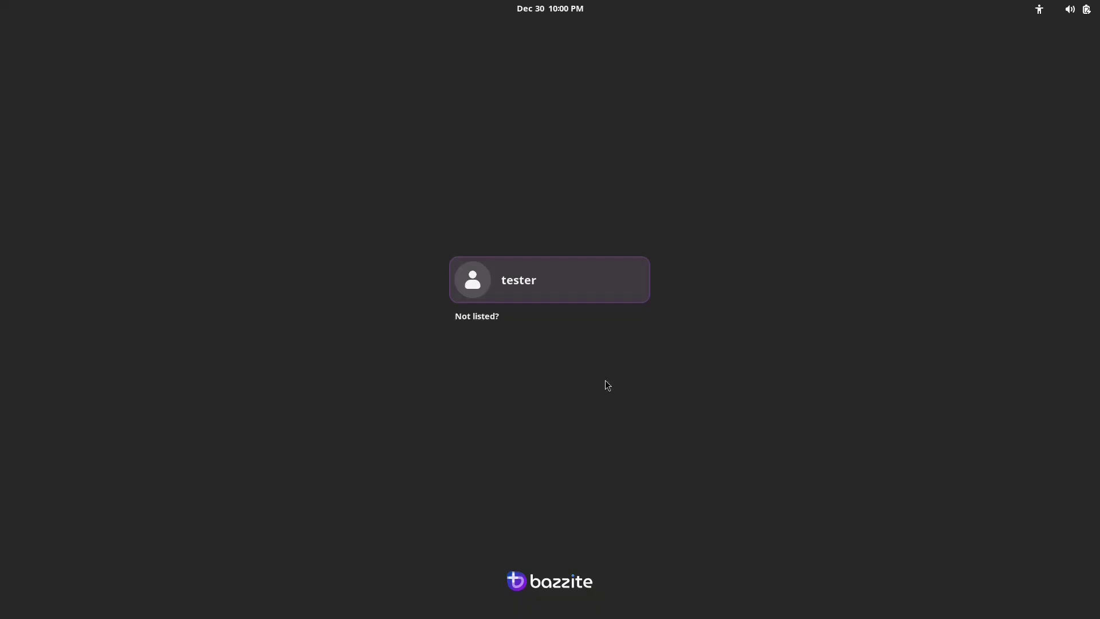
Step: Sign in to the new user account by entering its password
click(557, 293)
text(tester)
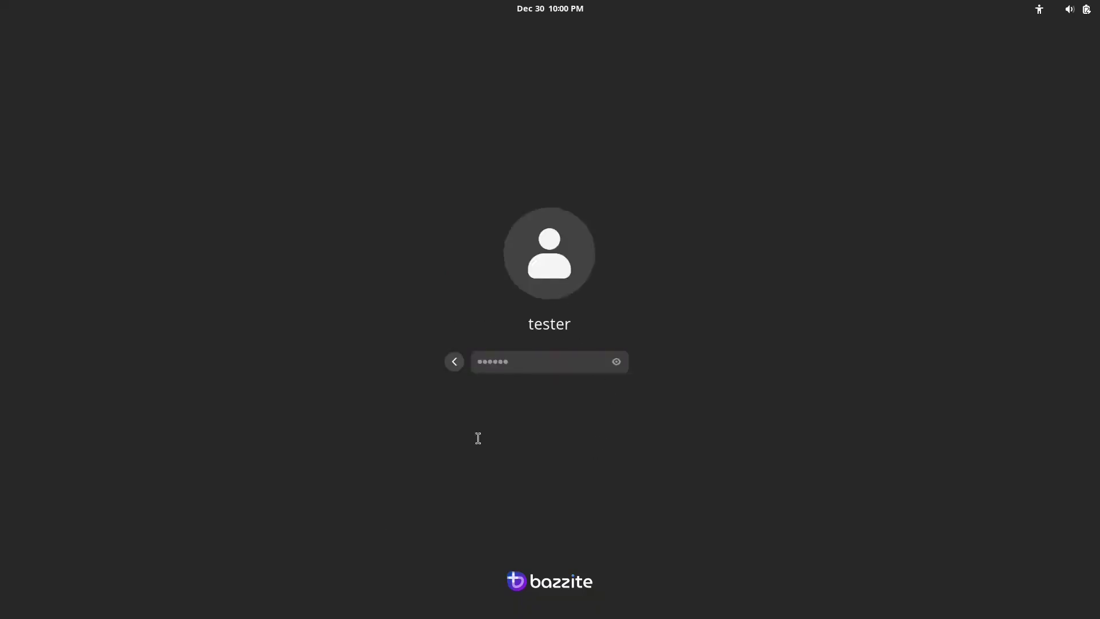
key(Return)
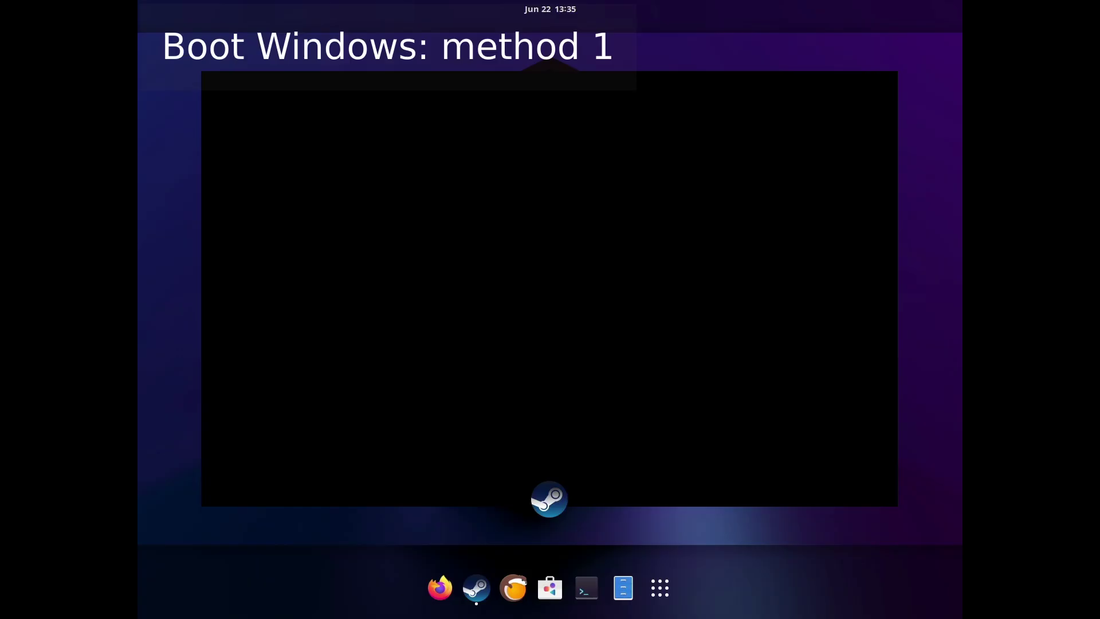
Step: Run 'ujust setup-boot-windows-steam' in a Terminal, authorizing with the sudo password
click(586, 587)
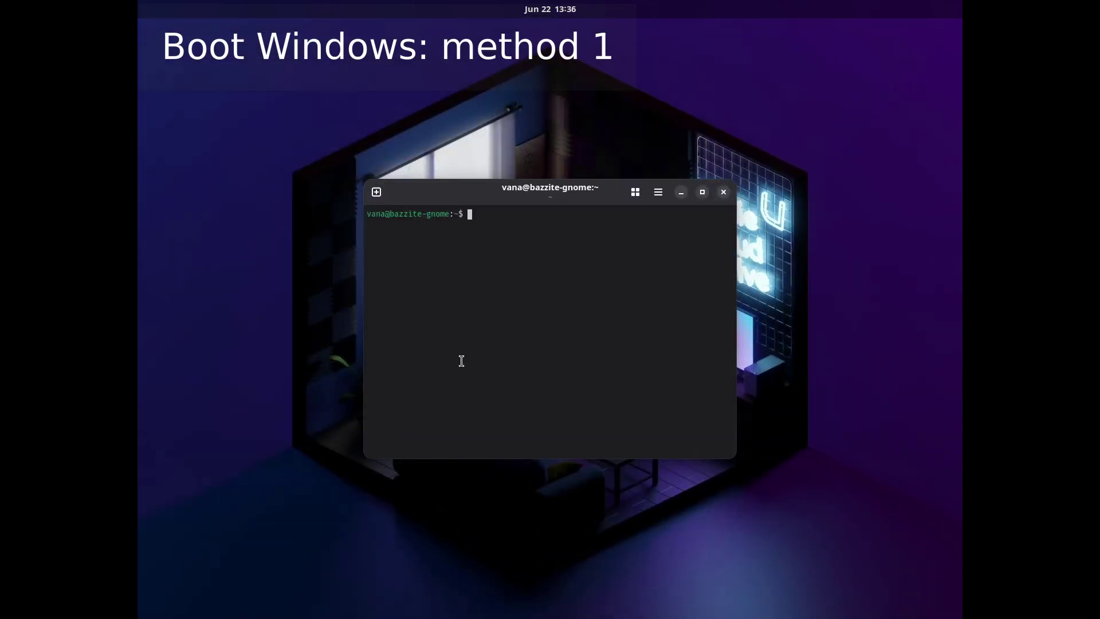
text(ujust setup-boot-windows-steam)
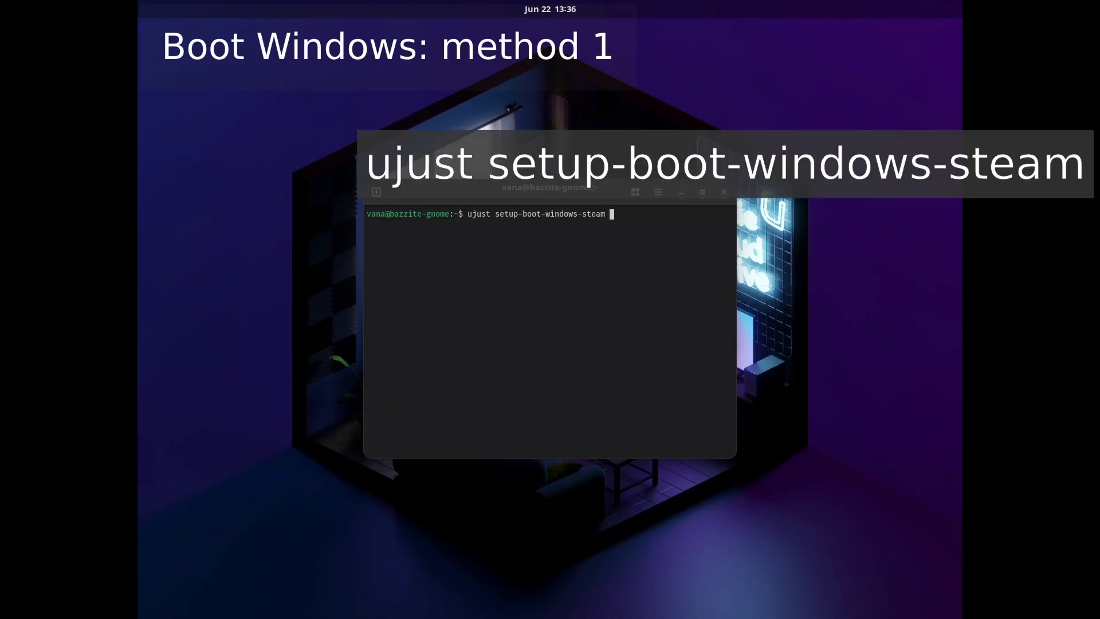
key(Return)
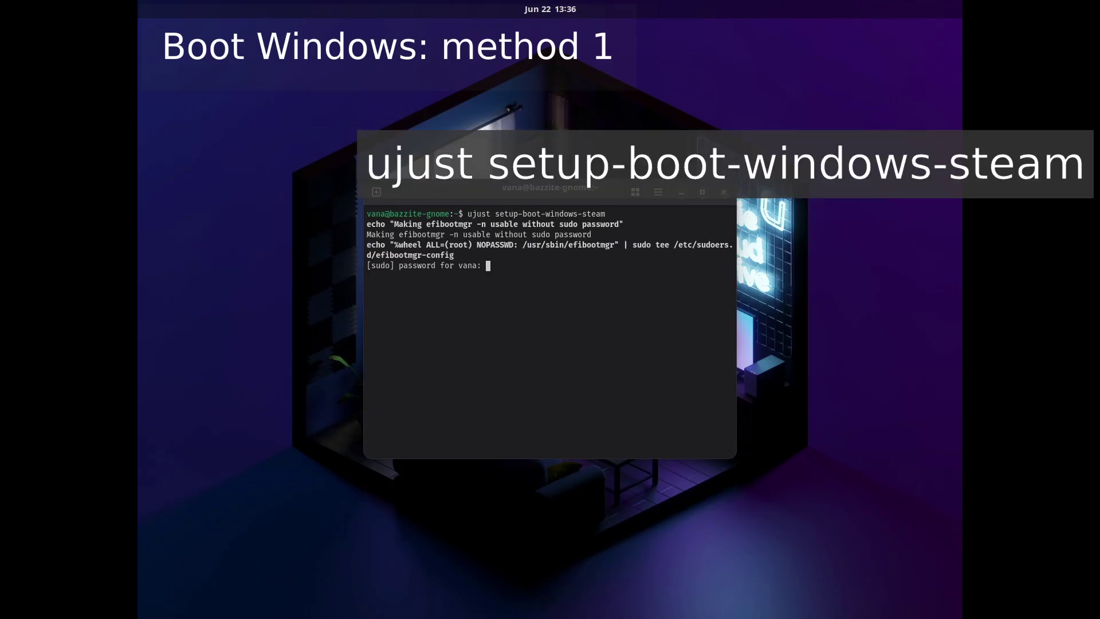
text(****)
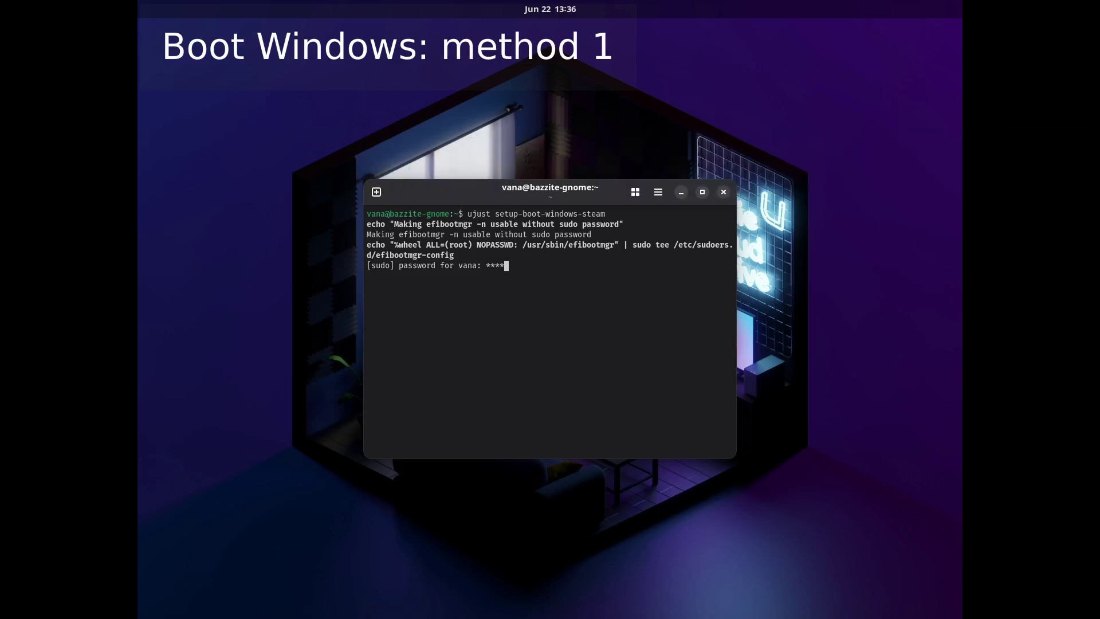
key(Return)
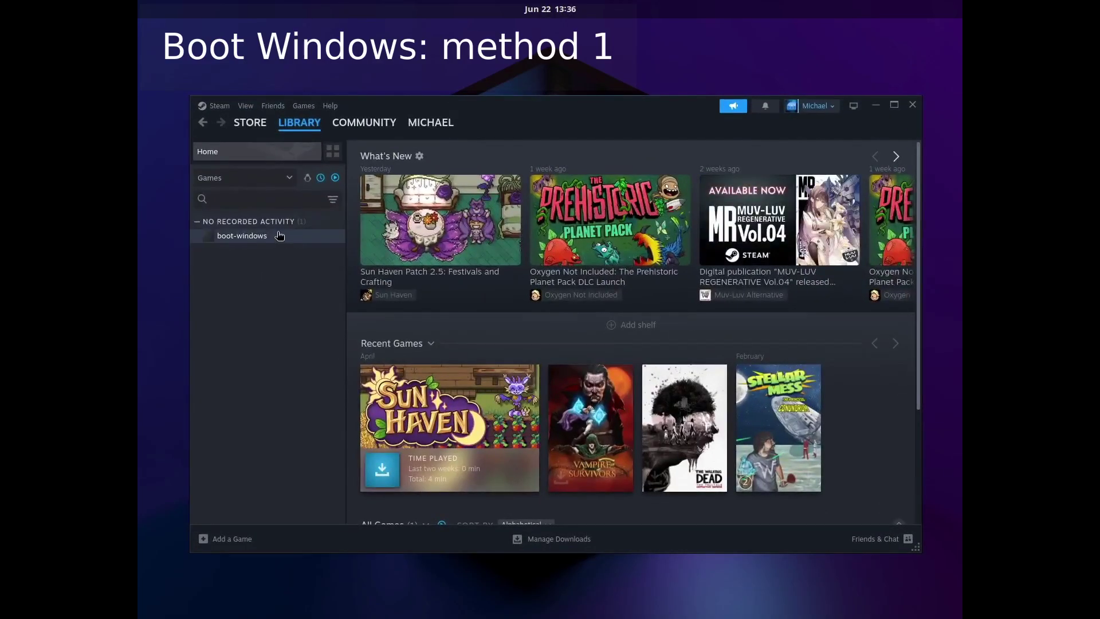
click(279, 236)
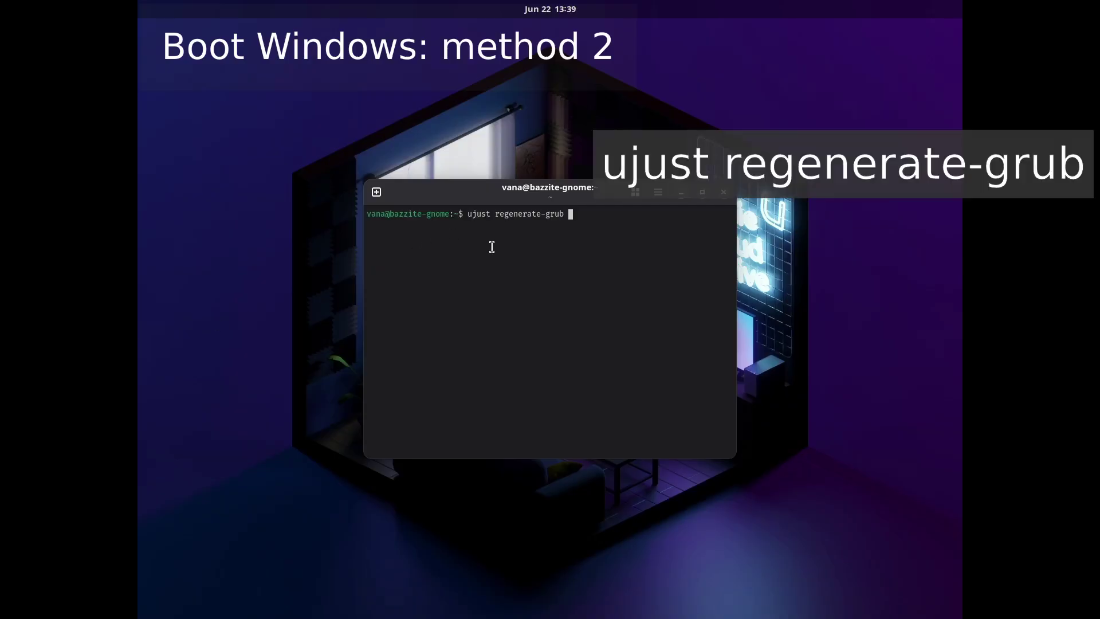
Step: Run ujust regenerate-grub, then set ujust configure-grub to 'Same except when Dual Booting'
key(Return)
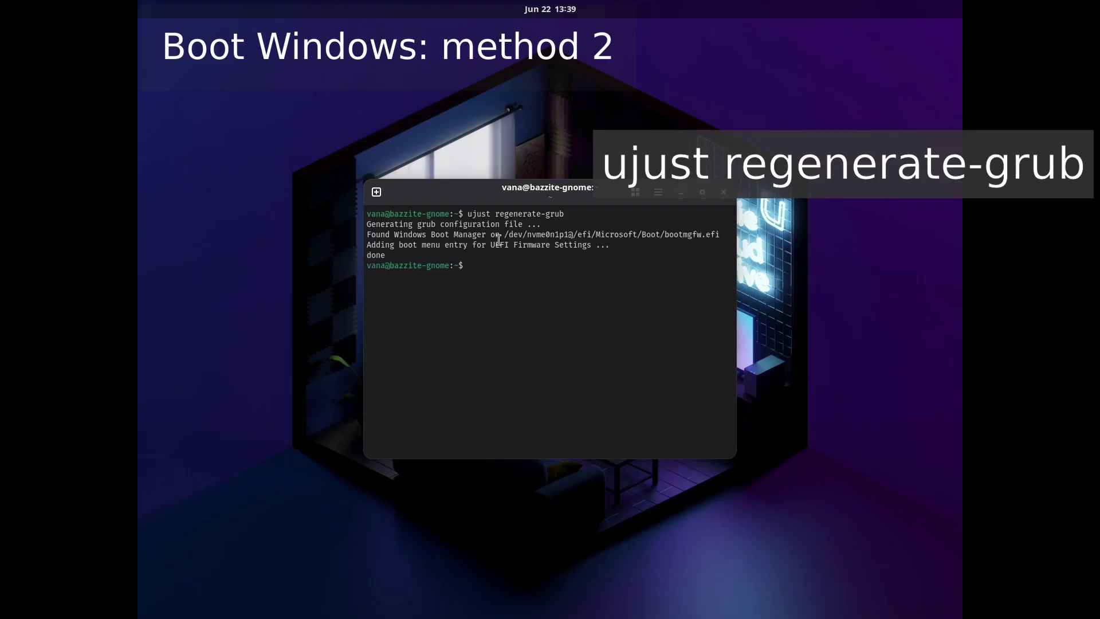
text(ujust )
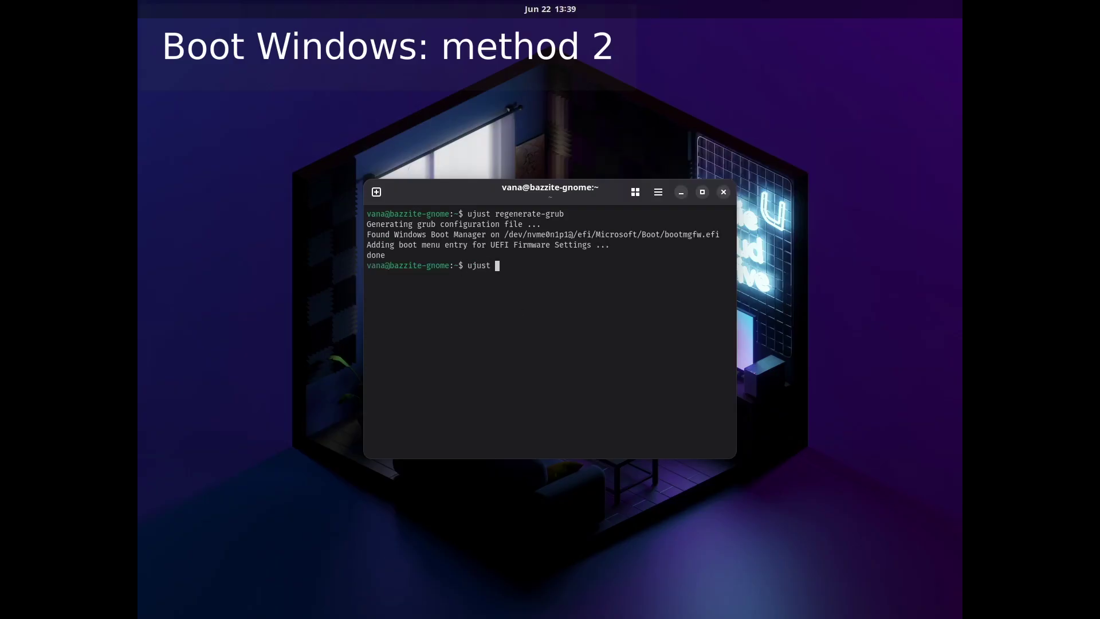
text(configure-grub)
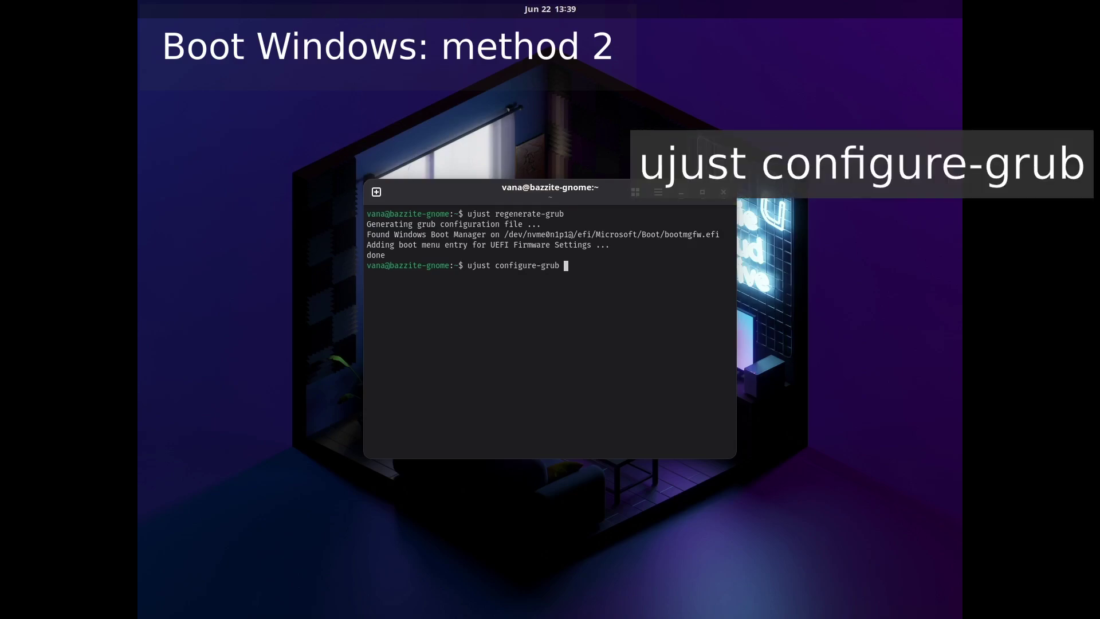
key(Return)
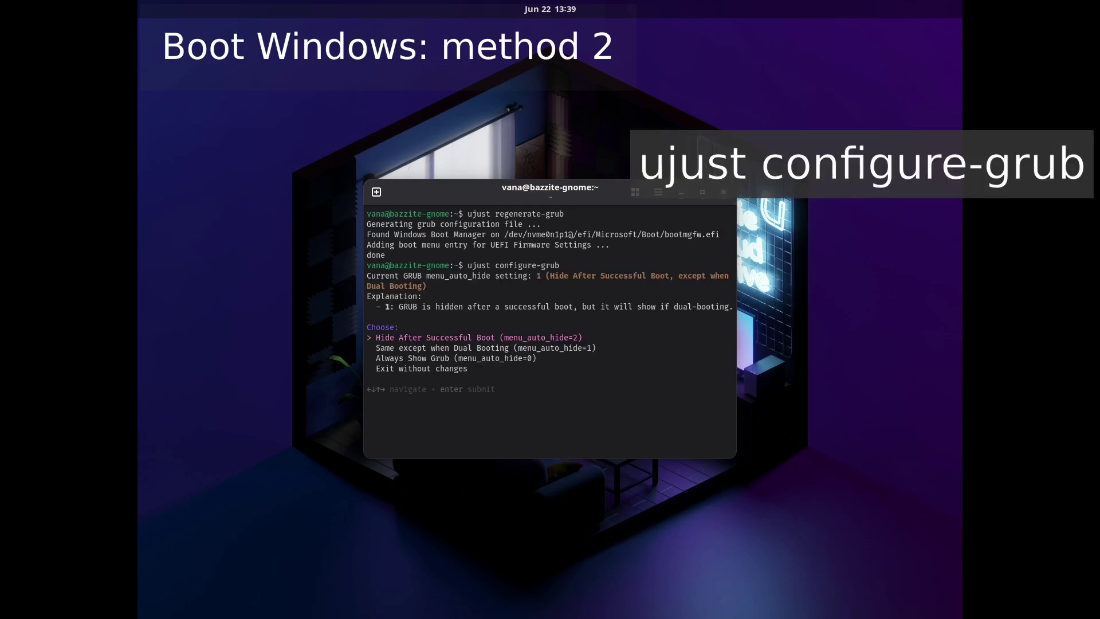
key(Down)
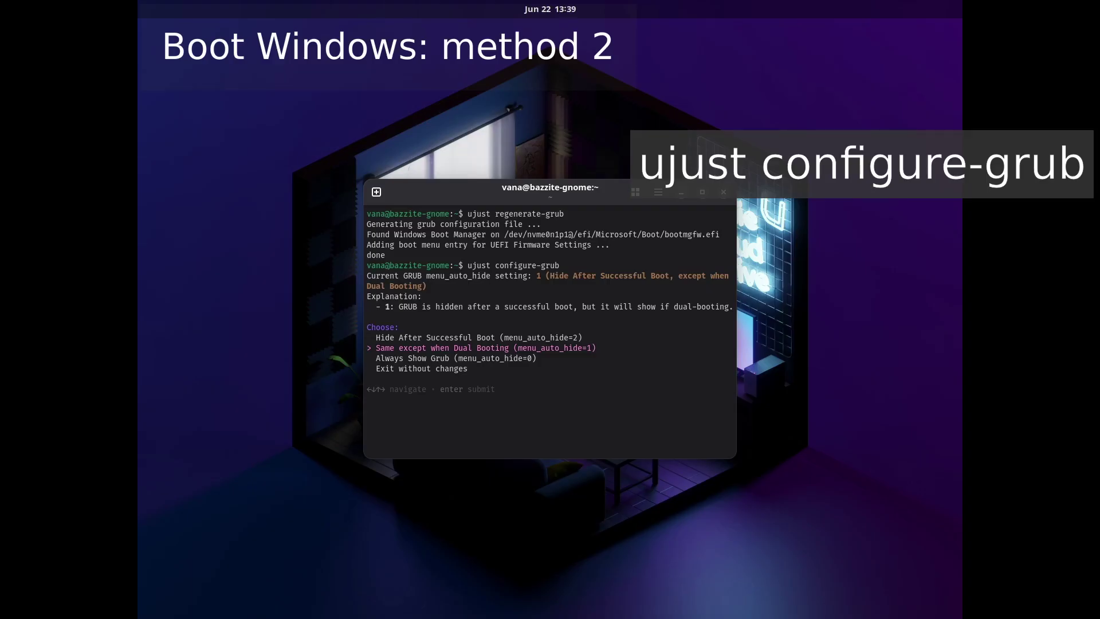
key(Return)
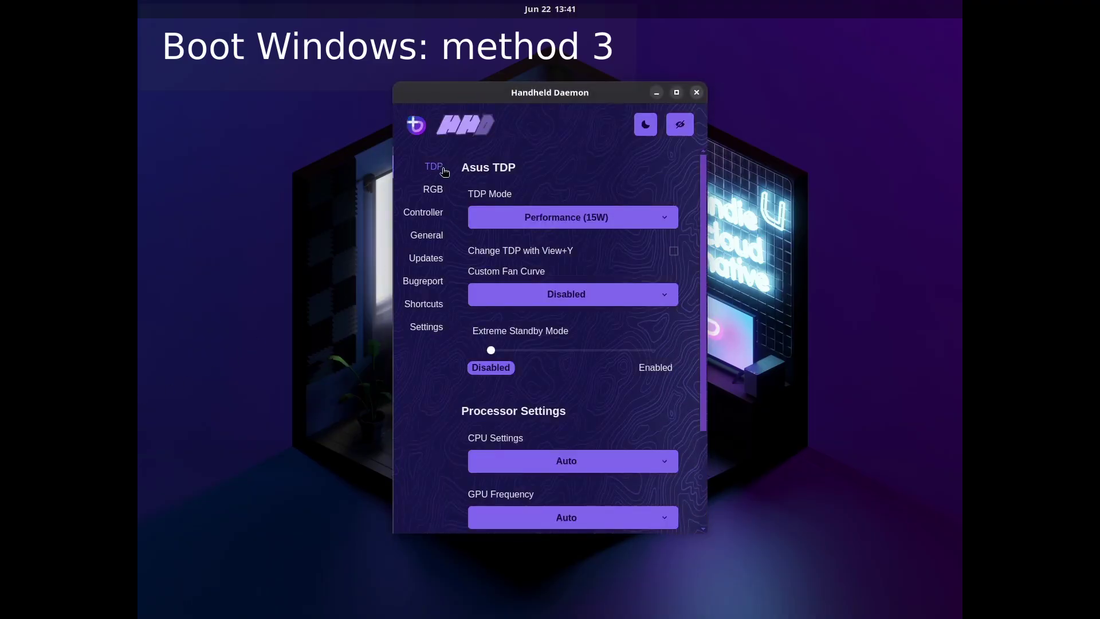
Step: Show Handheld Daemon's General page with the Reboot into Windows power option
click(431, 239)
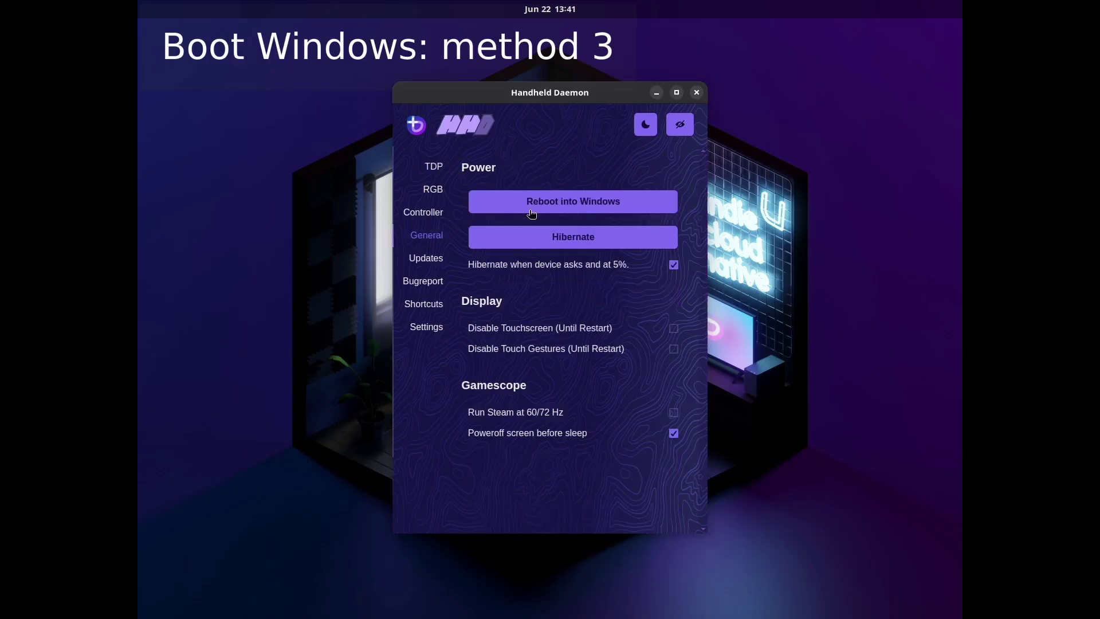